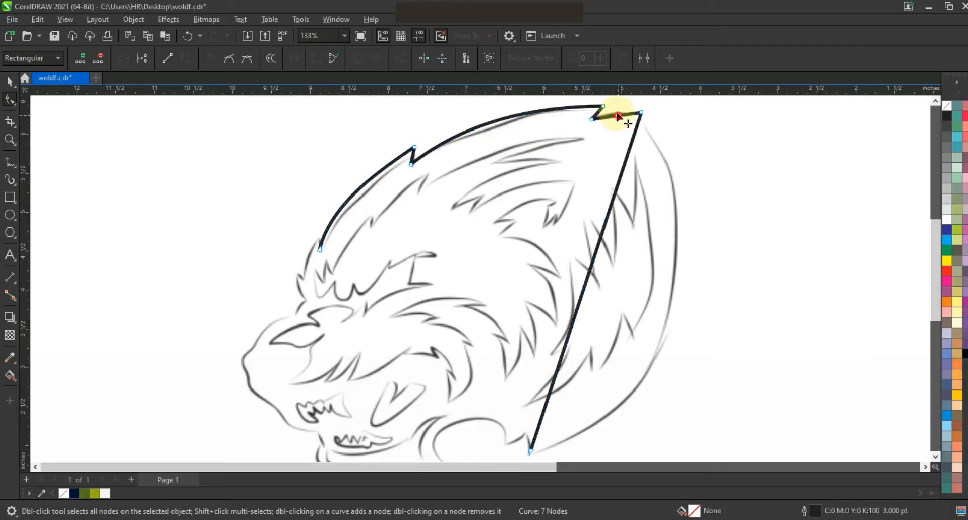
Bend the outline's small notch edge at the crown and its long back edge to follow the sketched head
drag(618, 118, 615, 115)
key(F3)
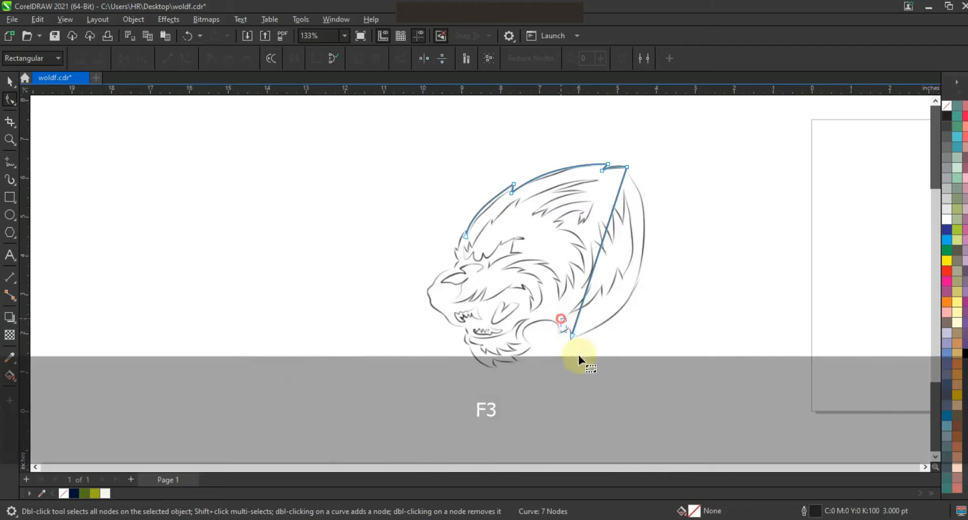
drag(587, 289, 622, 321)
drag(647, 226, 627, 335)
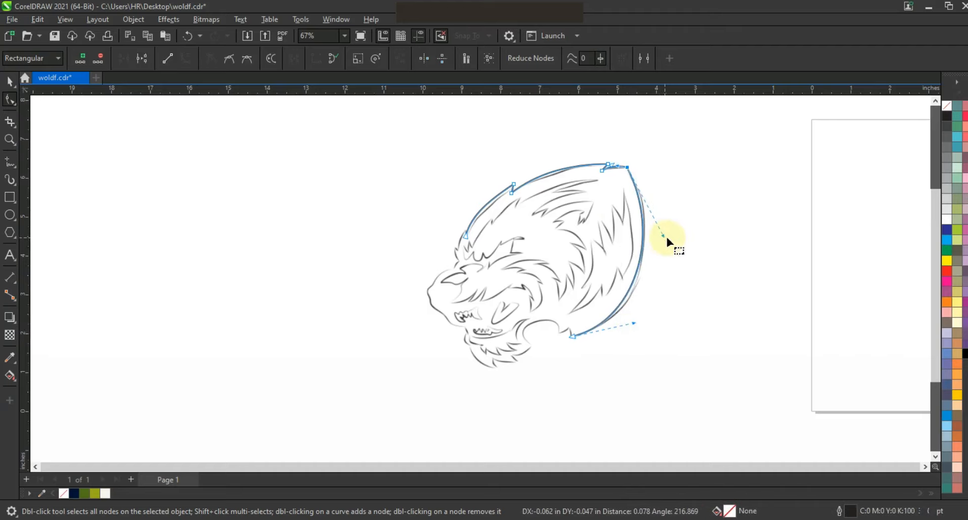
Continue the head outline from the back of the neck with straight segments along the throat opening to the jaw corner
click(9, 139)
drag(395, 280, 665, 371)
click(10, 162)
key(space)
click(593, 310)
double_click(586, 277)
double_click(550, 300)
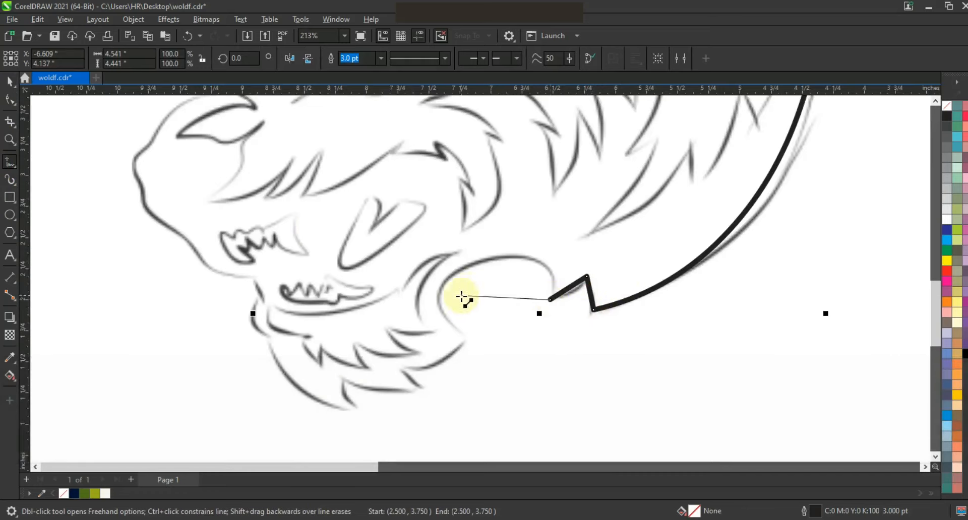
double_click(445, 281)
double_click(476, 340)
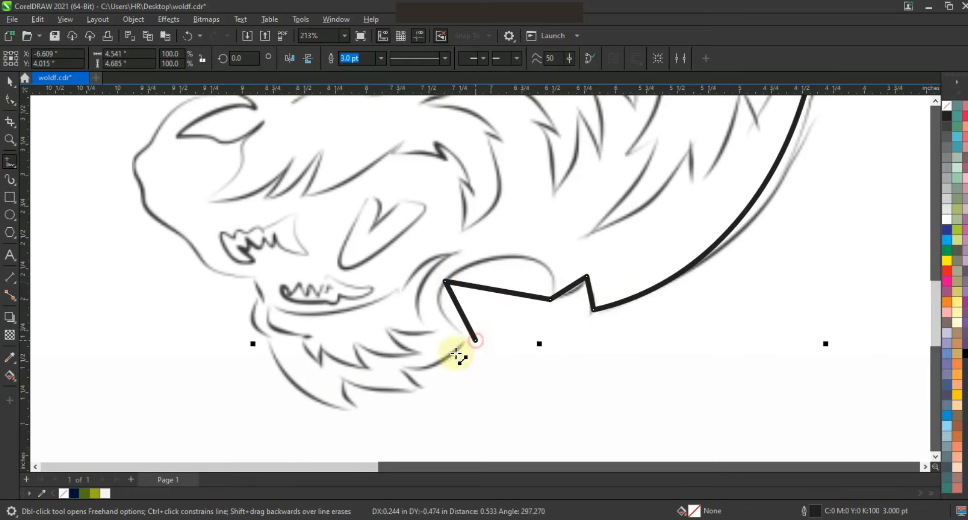
Extend the outline with straight segments around the chin fur, lower lip and upper lip to the front of the muzzle
double_click(399, 368)
double_click(338, 377)
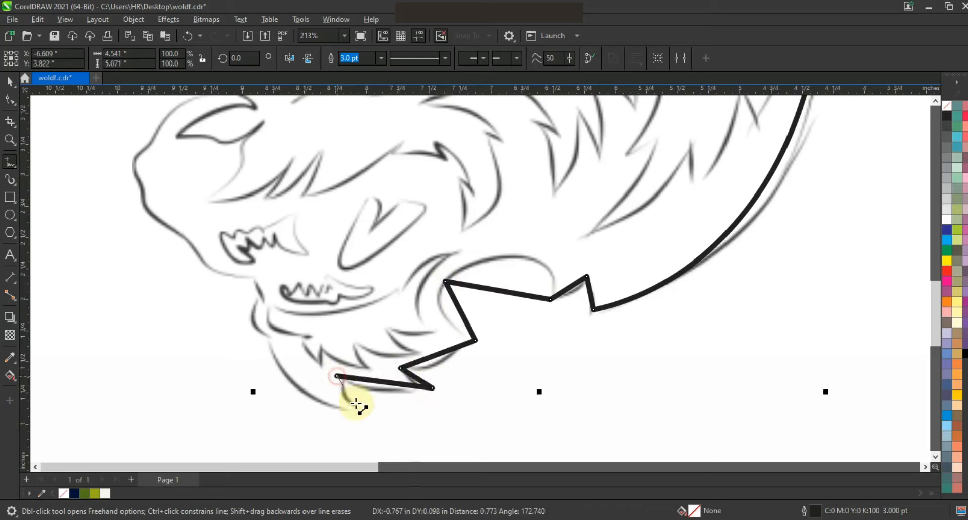
double_click(272, 337)
double_click(262, 300)
double_click(252, 276)
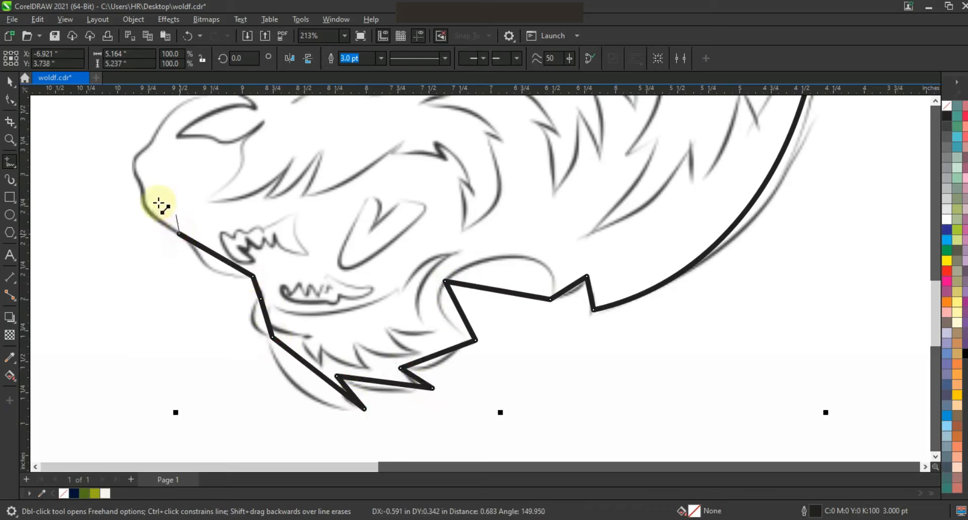
click(145, 191)
double_click(151, 143)
Convert the new straight segments to curves and bend those along the throat and jaw to match the sketch
key(F10)
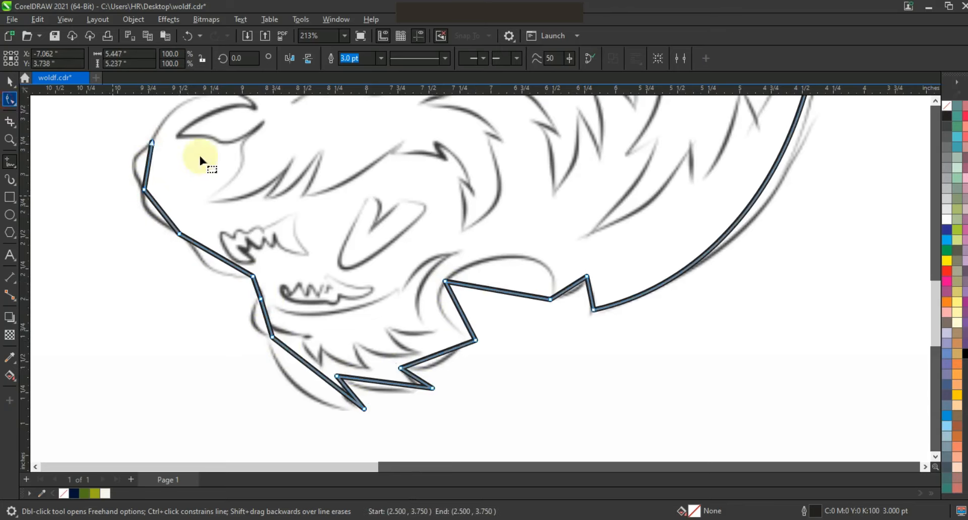
drag(638, 415, 638, 415)
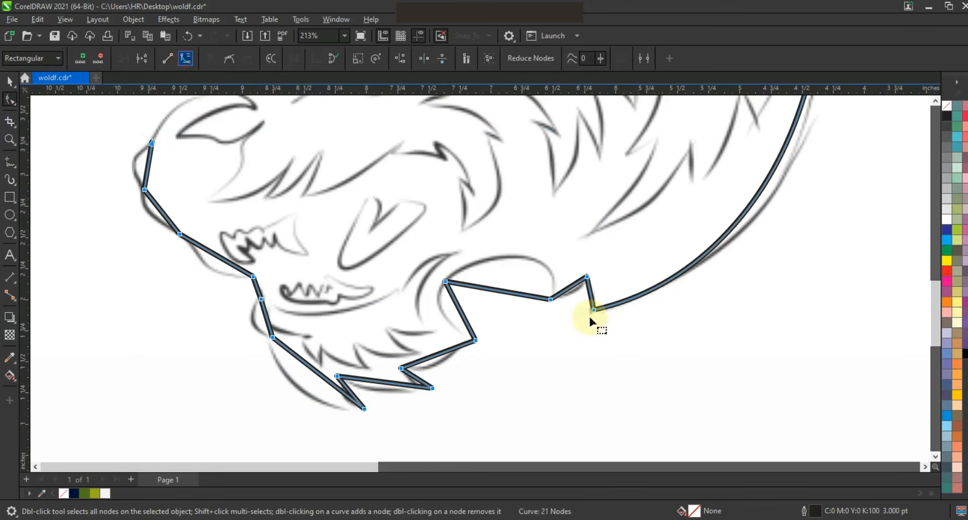
drag(569, 290, 565, 231)
drag(461, 309, 449, 327)
drag(446, 281, 458, 261)
drag(434, 361, 437, 369)
Bend the chin fur segments of the outline to follow the sketched tufts
click(389, 387)
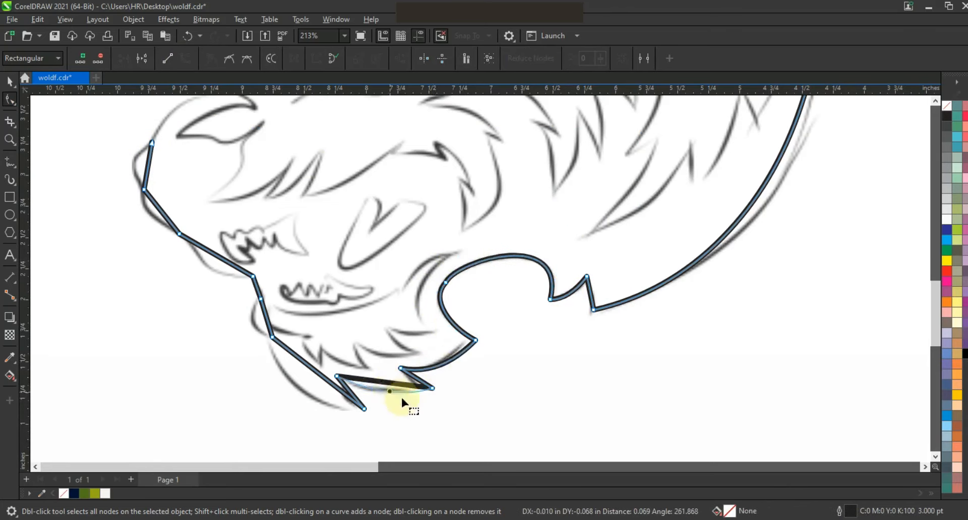
drag(402, 398, 398, 394)
drag(317, 373, 346, 395)
drag(418, 379, 416, 381)
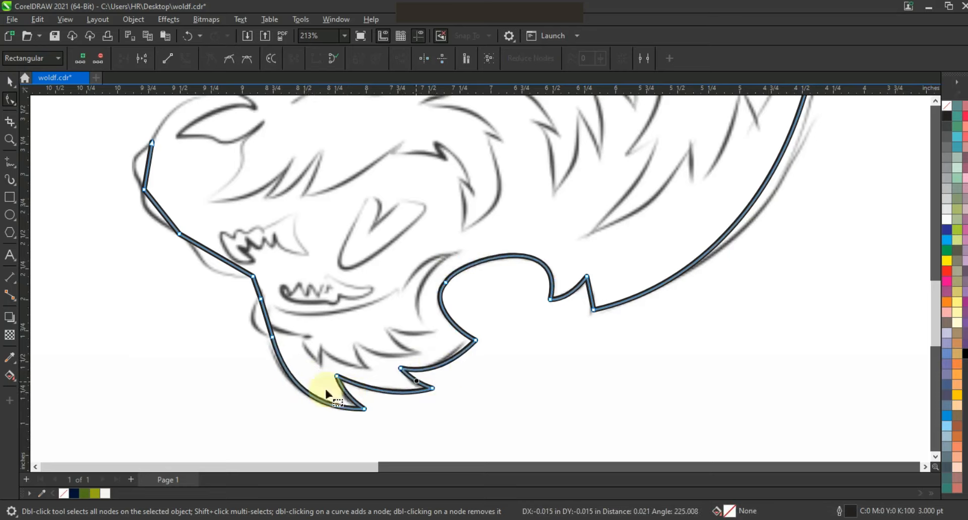
Bend the outline segments at the lower lip, upper lip and muzzle front to follow the sketch
drag(270, 320, 256, 319)
click(221, 266)
drag(217, 273, 217, 273)
drag(160, 210, 152, 213)
drag(144, 178, 140, 168)
Trace straight segments from the muzzle over the nose bridge and forehead tufts, closing the outline at its starting node
key(F3)
key(F3)
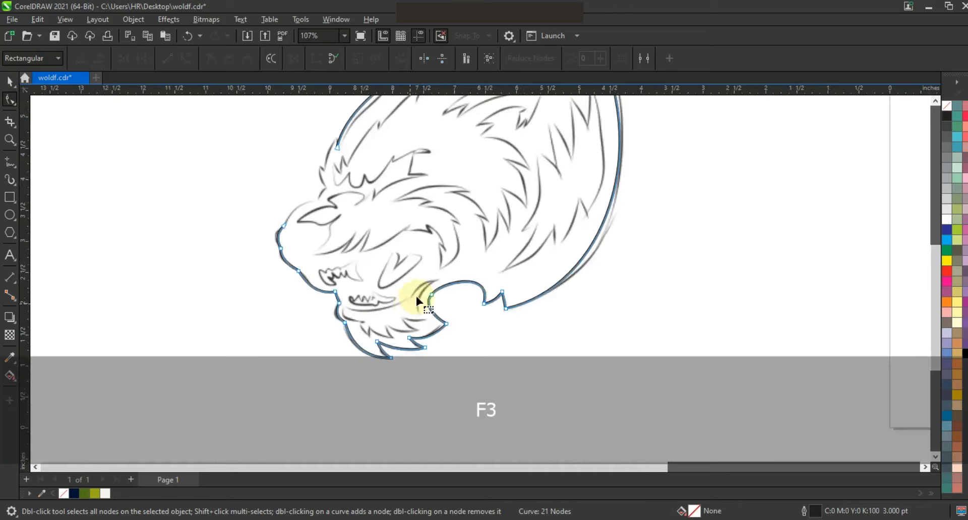
click(9, 140)
drag(322, 180, 466, 286)
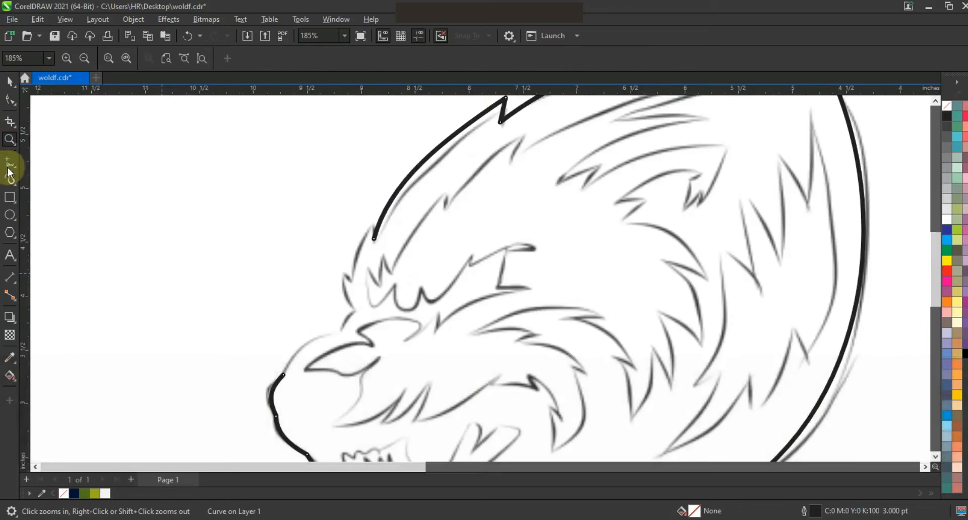
key(space)
drag(284, 374, 351, 315)
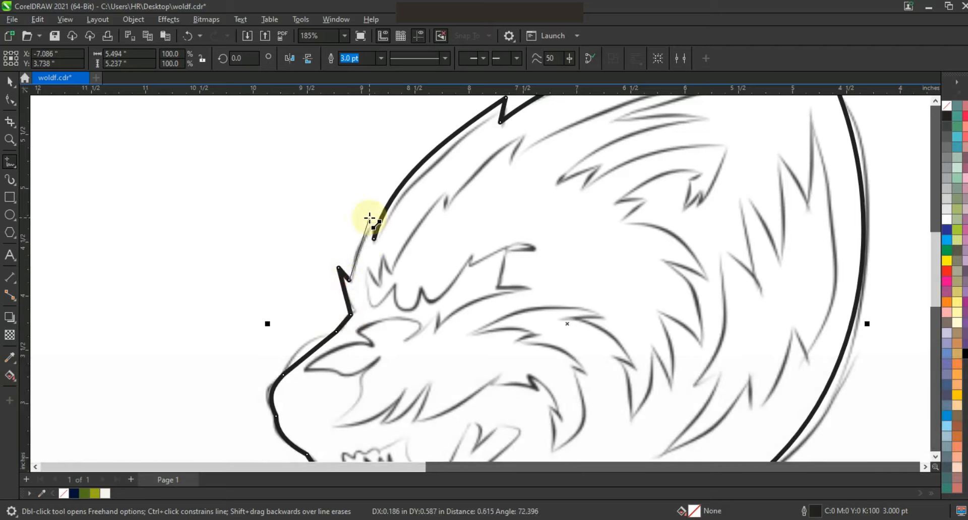
Convert the nose bridge and forehead segments to curves and bend them onto the sketch lines
click(11, 100)
drag(184, 143, 450, 378)
click(187, 59)
drag(309, 360, 303, 353)
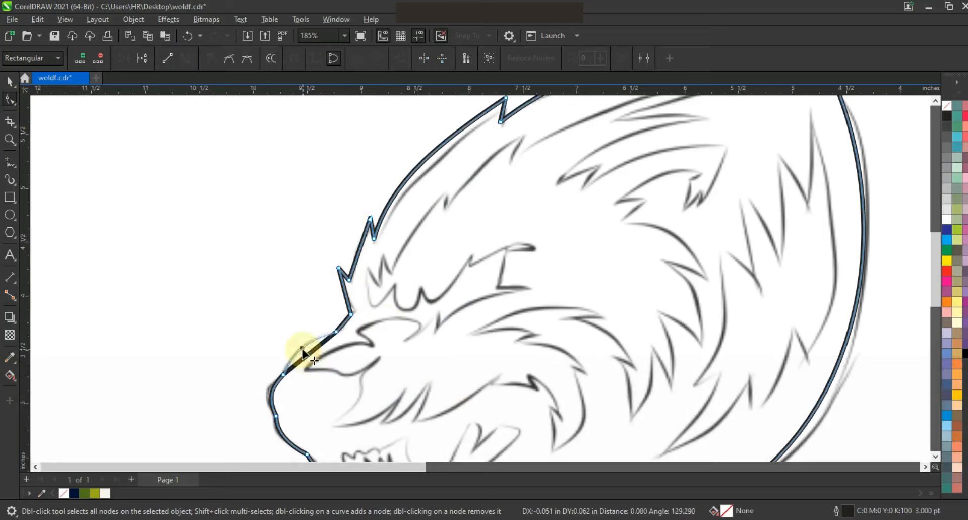
drag(343, 297, 342, 294)
drag(359, 251, 356, 251)
Fill the closed head shape with dark navy (#011133) and remove its outline
click(11, 83)
key(shift+F2)
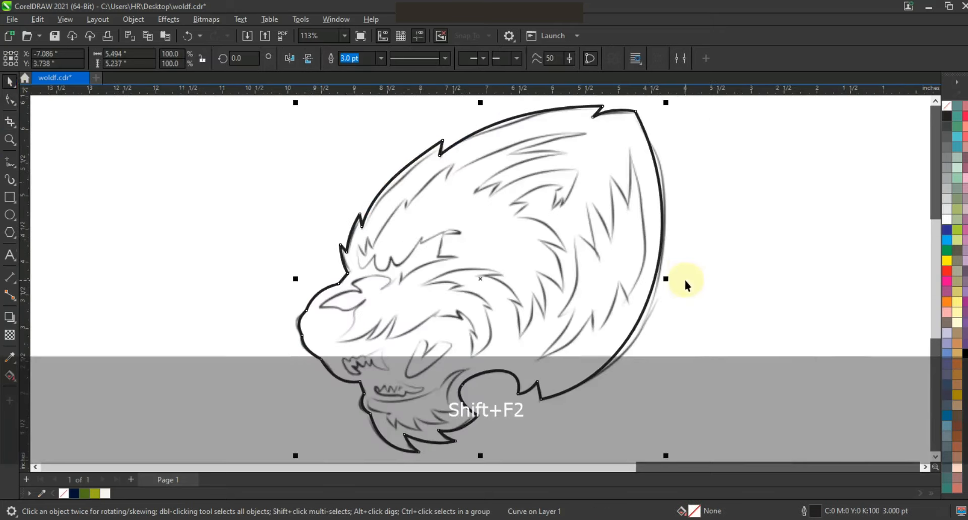
click(74, 493)
click(756, 271)
click(574, 250)
key(F3)
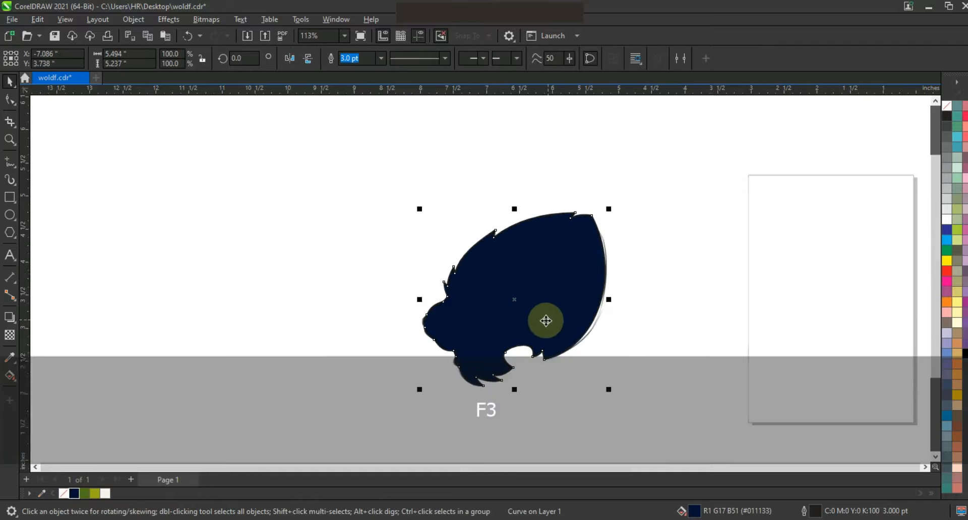
right_click(945, 103)
Add a one-step outside contour of 0.079" around the navy head shape and break the contour apart
click(9, 140)
drag(388, 188, 663, 394)
key(shift+F2)
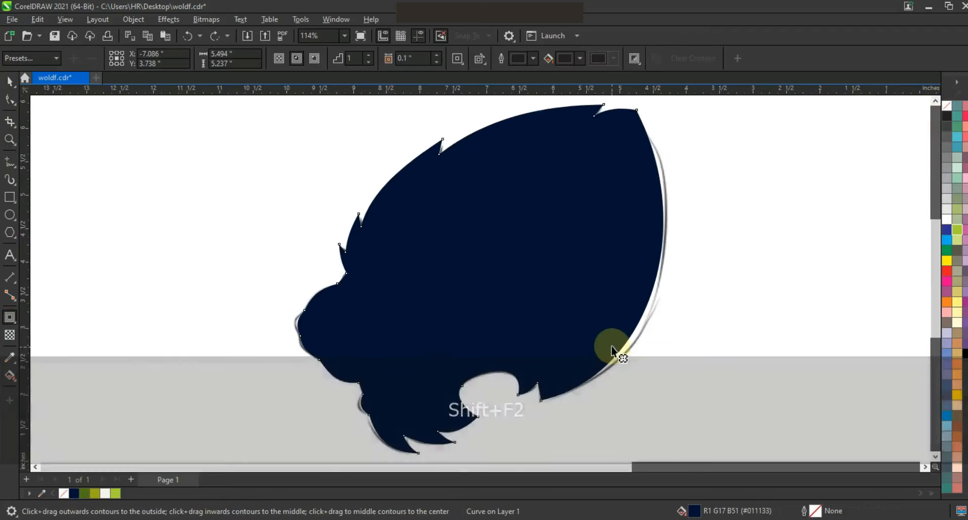
drag(611, 347, 668, 385)
click(10, 81)
click(133, 19)
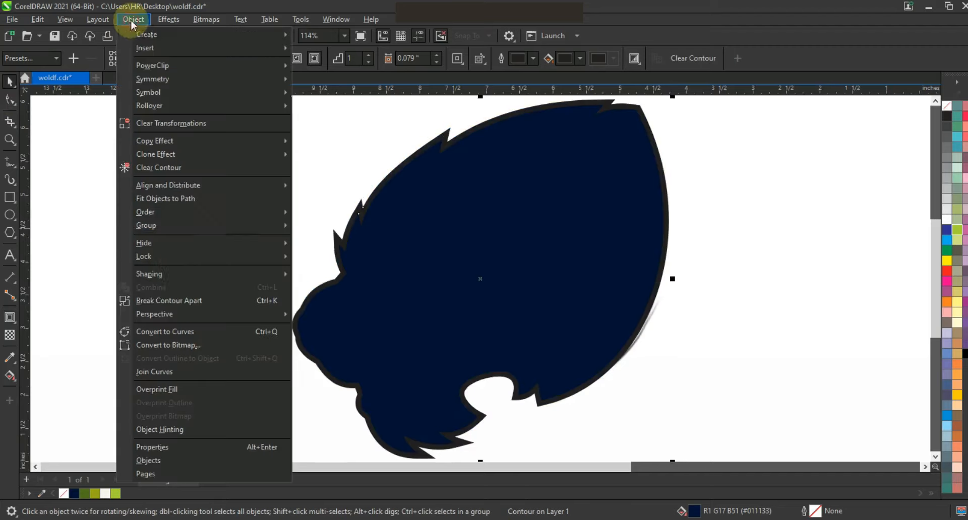
click(183, 300)
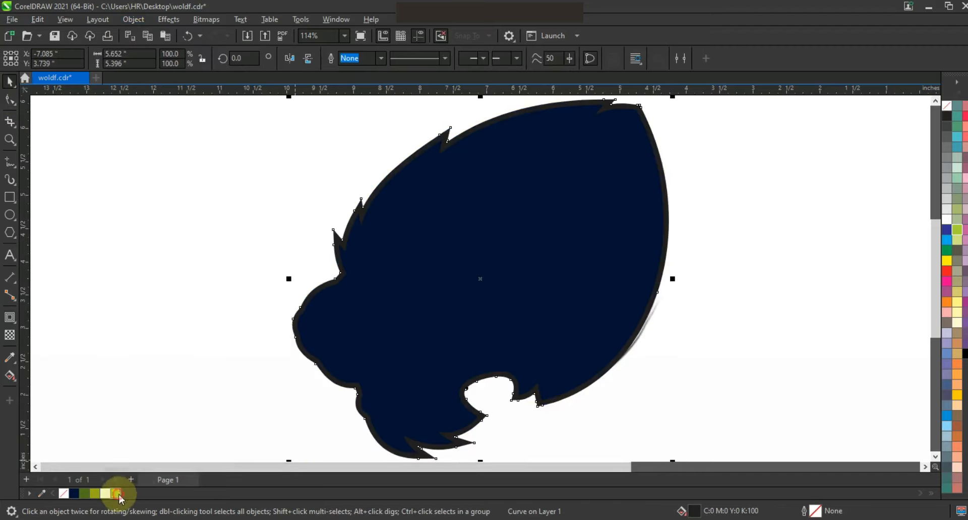
Fill the separated contour with light green and move it together with the navy shape beside the sketch, without outlines
click(117, 493)
shift+click(573, 286)
key(F3)
drag(608, 248, 407, 250)
right_click(948, 103)
click(931, 110)
click(753, 230)
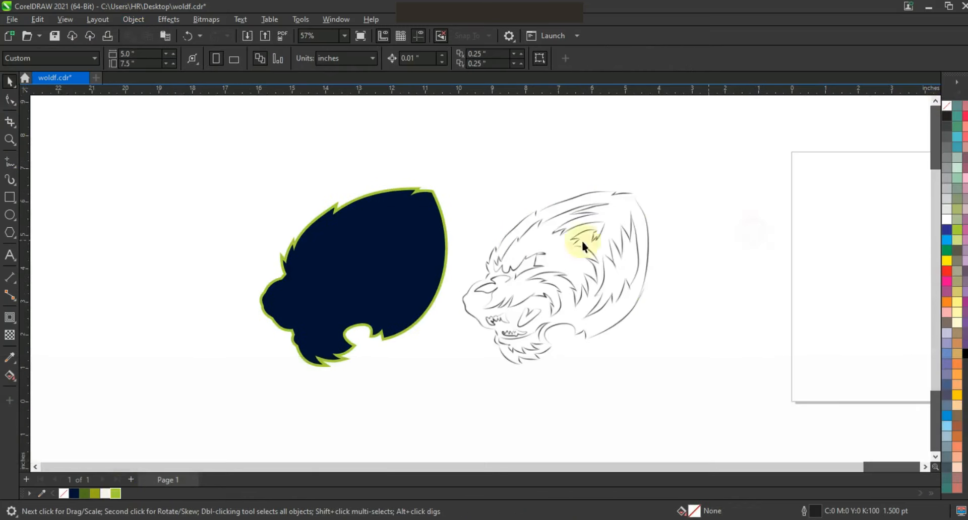
Start an inner face shape on the sketch, tracing straight segments from the crown down the forehead tufts and along the brow
click(8, 141)
drag(453, 183, 680, 358)
drag(252, 124, 699, 427)
key(F5)
click(601, 116)
click(416, 175)
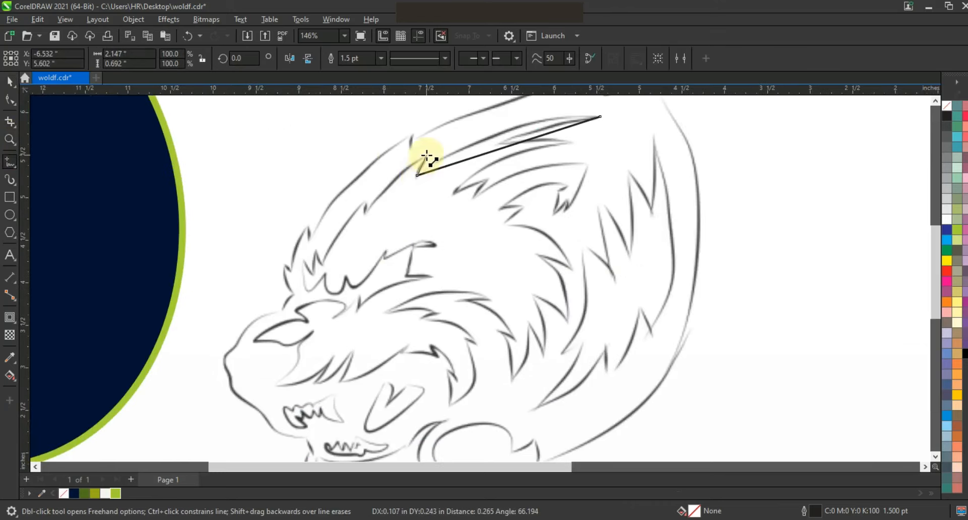
click(364, 215)
click(366, 197)
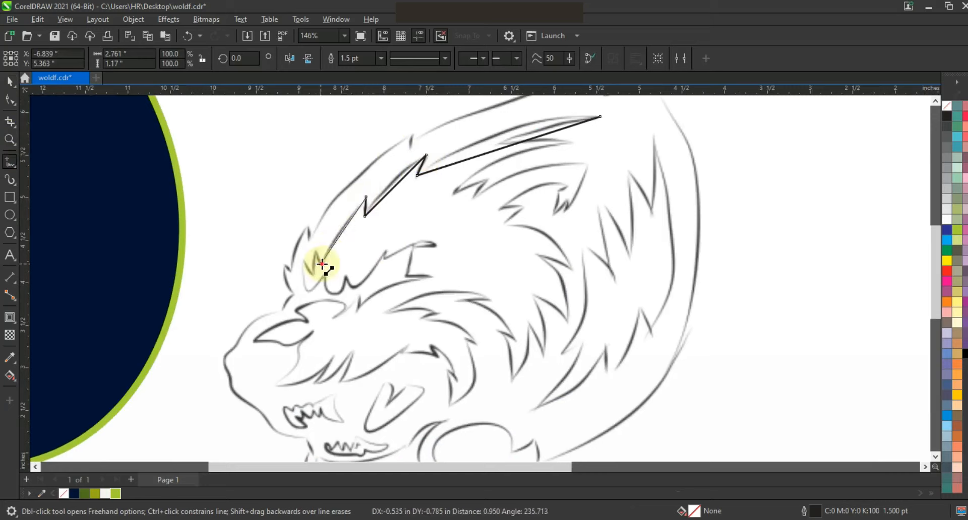
click(317, 248)
click(314, 276)
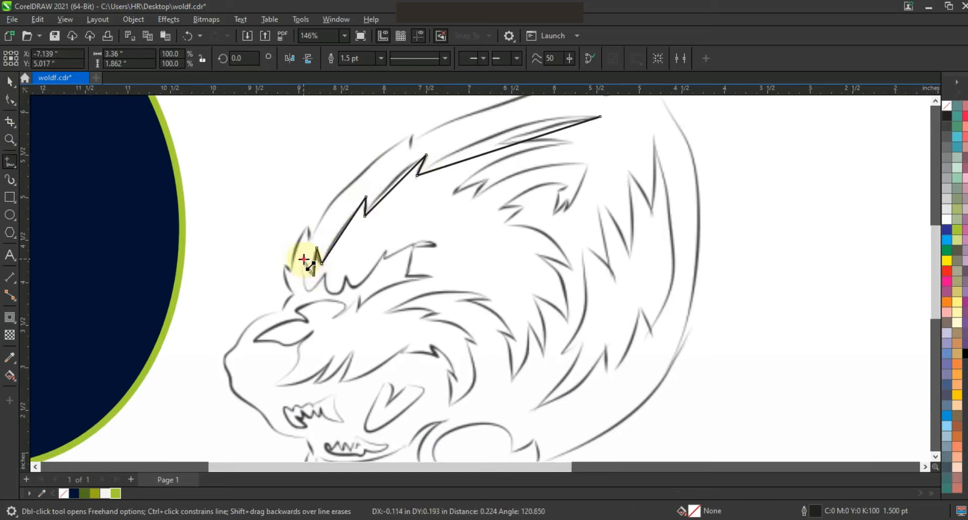
click(382, 260)
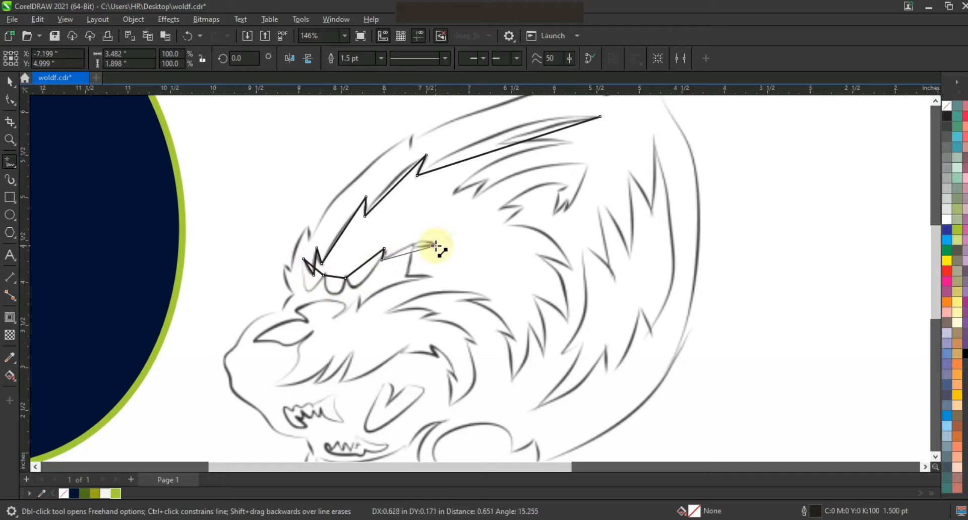
Continue the inner face shape with straight segments around the eye corner, nose, muzzle fur and cheek tufts up to the ear
click(407, 274)
click(436, 274)
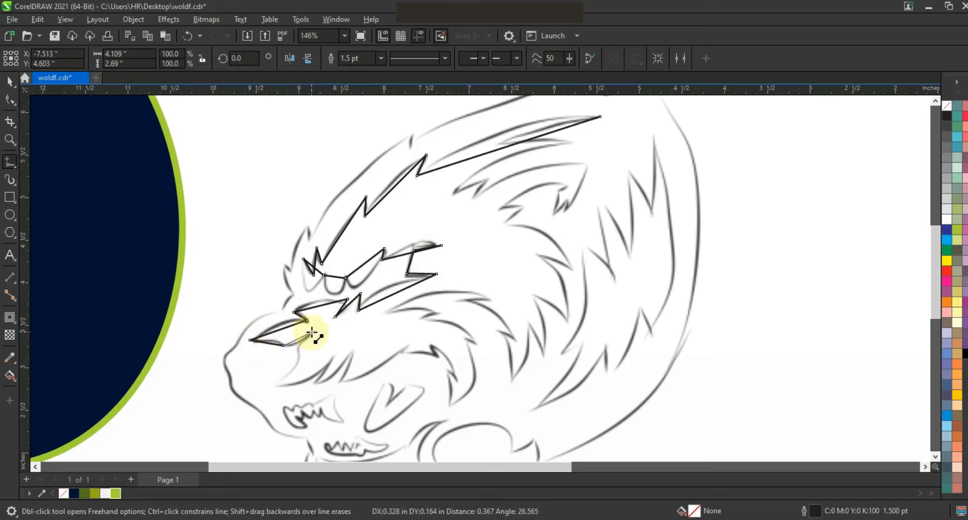
click(272, 387)
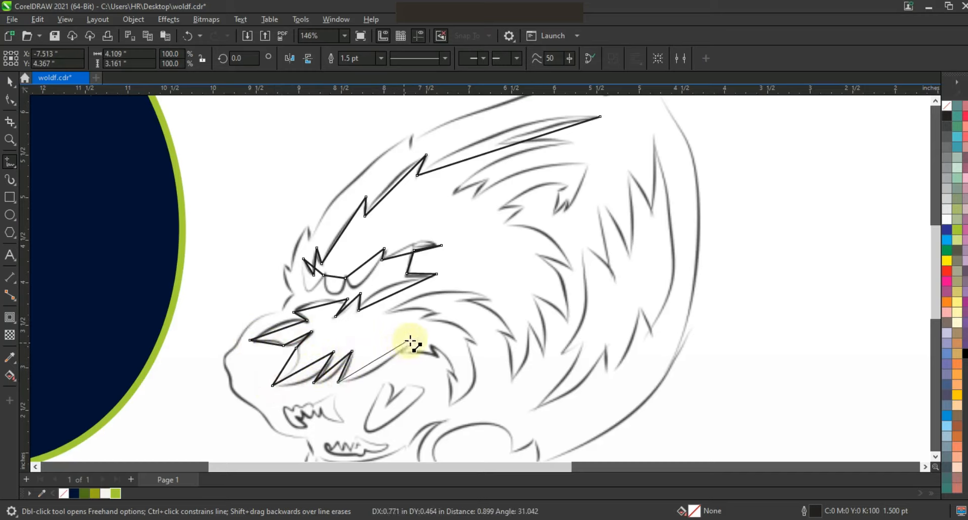
click(458, 378)
click(446, 371)
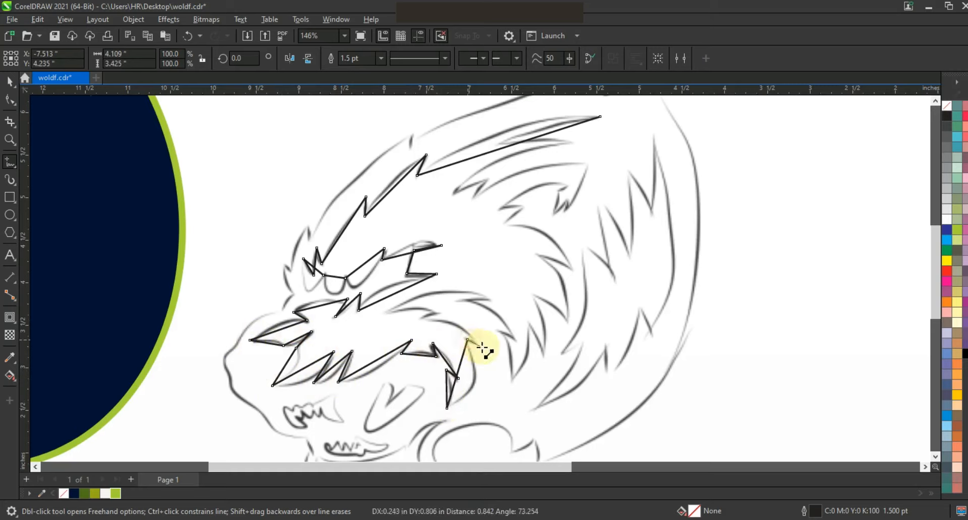
click(494, 298)
click(497, 331)
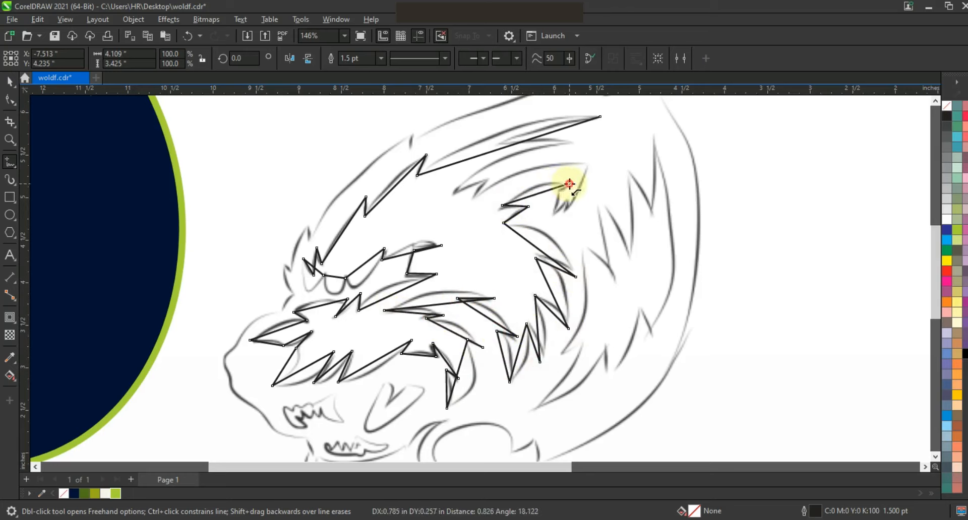
Trace the ear and the fur strokes above it with straight segments, closing the inner face shape at the crown
click(548, 219)
click(562, 216)
click(475, 200)
click(494, 173)
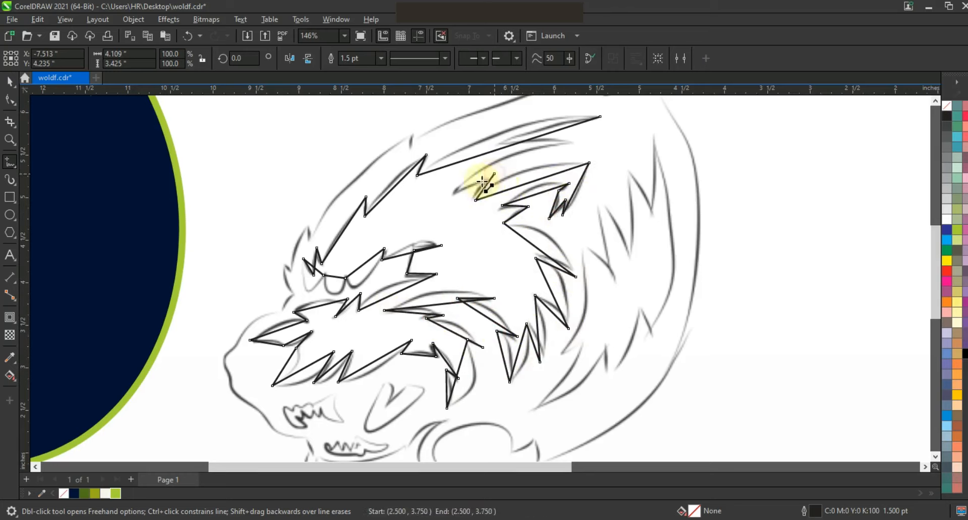
click(452, 193)
click(574, 145)
click(502, 143)
click(599, 116)
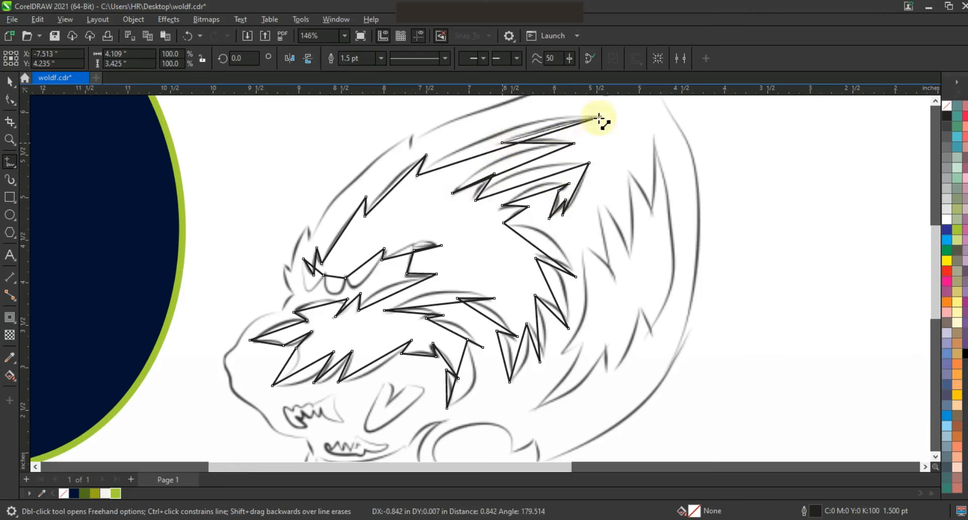
Select all nodes of the inner face shape and convert its segments to curves
key(F3)
key(F10)
drag(309, 177, 536, 373)
key(shift+F2)
click(184, 58)
Bend the crown segments and the fur strokes above the ear to follow the sketch
click(10, 140)
drag(363, 287, 767, 103)
click(10, 100)
drag(474, 182, 482, 138)
drag(593, 135, 590, 128)
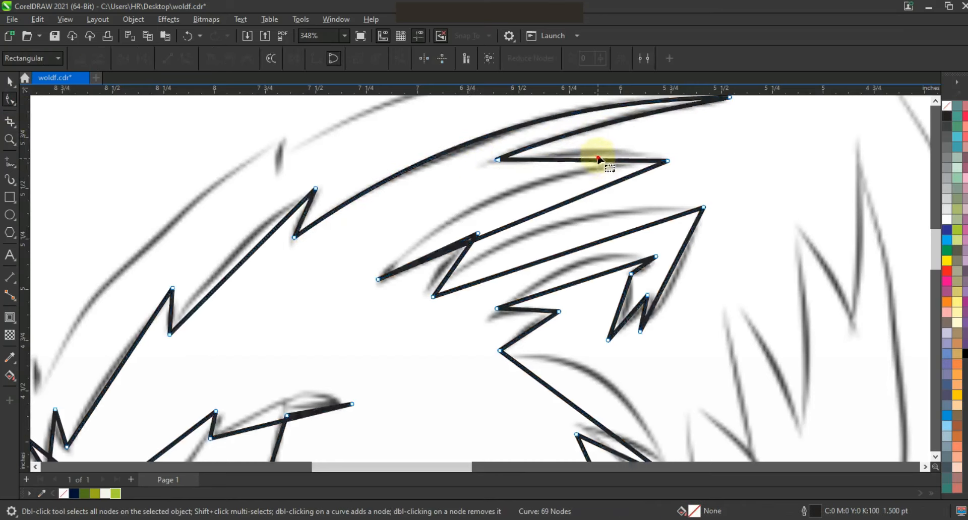
drag(597, 161, 598, 151)
drag(549, 208, 525, 188)
drag(432, 254, 454, 259)
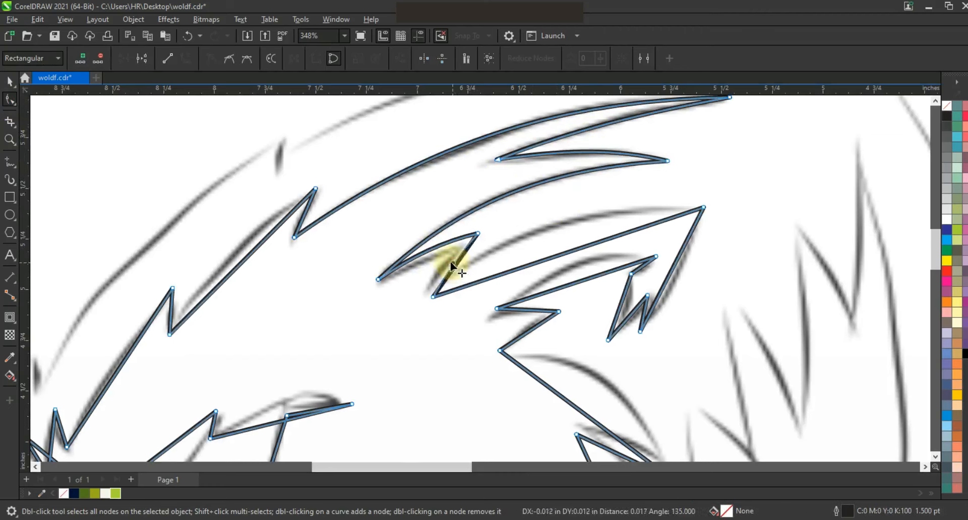
Bend the segments forming the ear and its inner tufts to match the sketched curves
drag(557, 258, 539, 230)
drag(580, 282, 579, 264)
drag(666, 281, 633, 312)
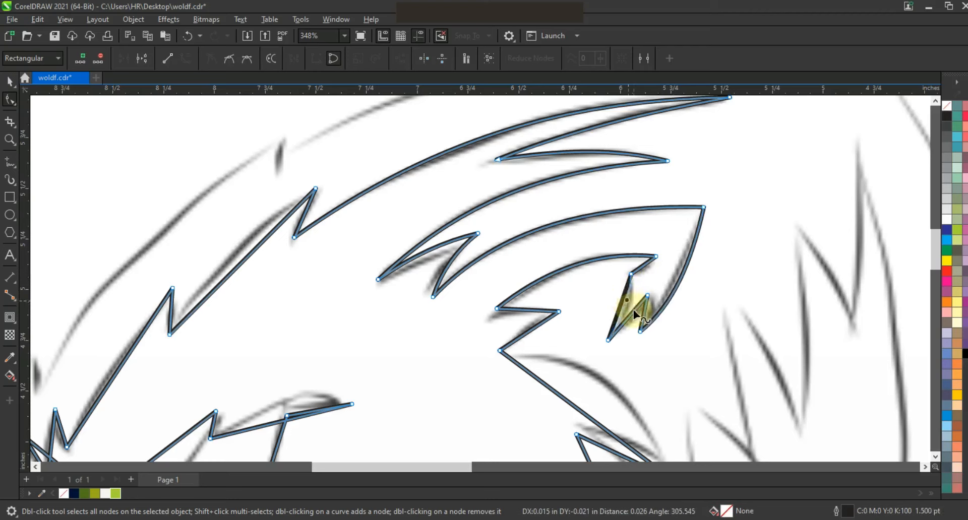
drag(530, 310, 531, 306)
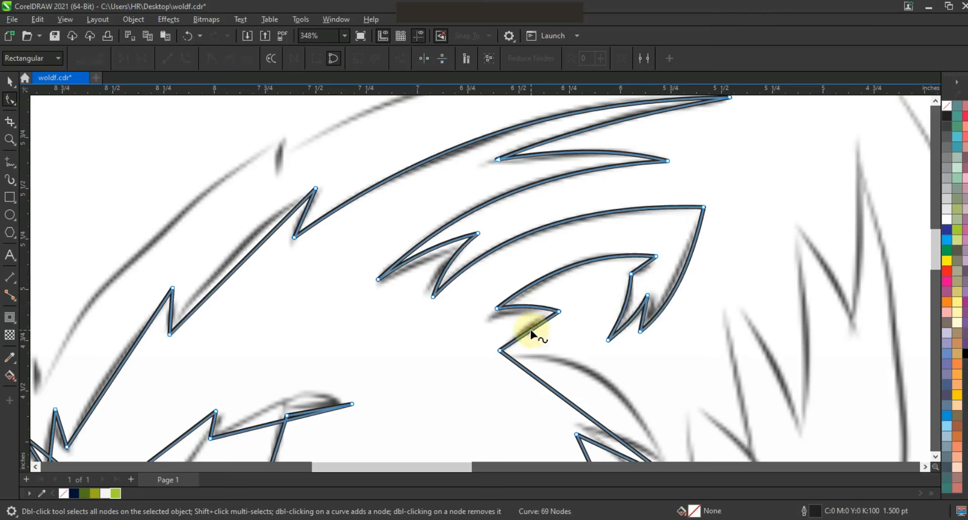
Bend the fur segments below the ear and along the back and top of the cheek to follow the sketch
key(F3)
drag(545, 346, 567, 352)
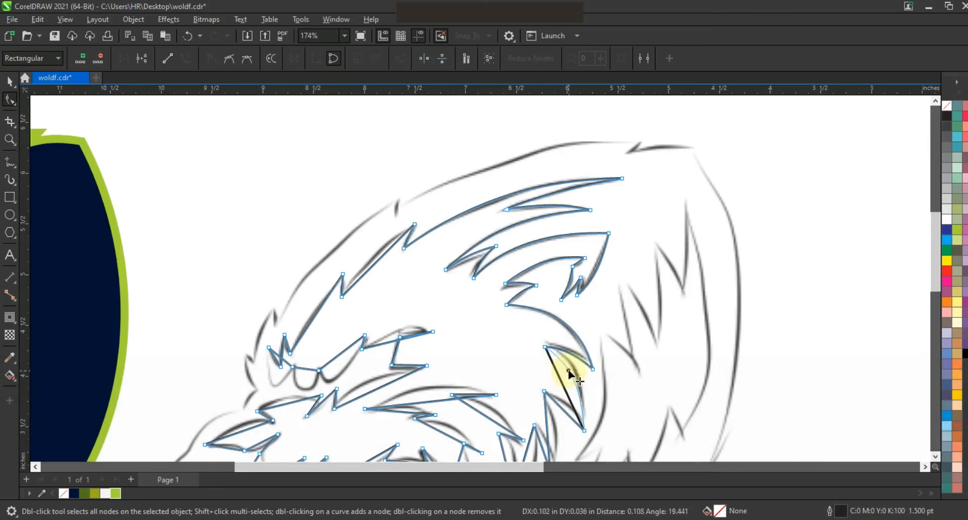
drag(570, 406, 565, 404)
click(936, 457)
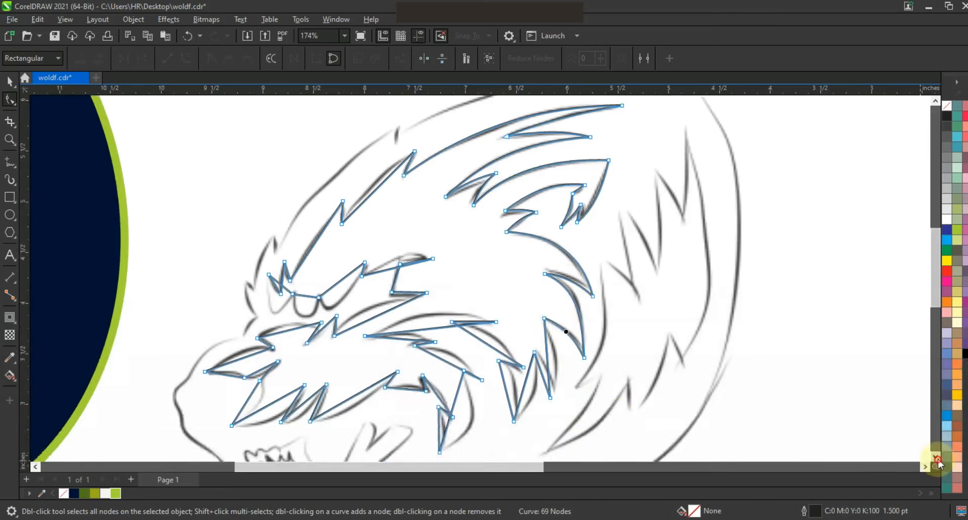
click(936, 458)
drag(548, 292, 513, 316)
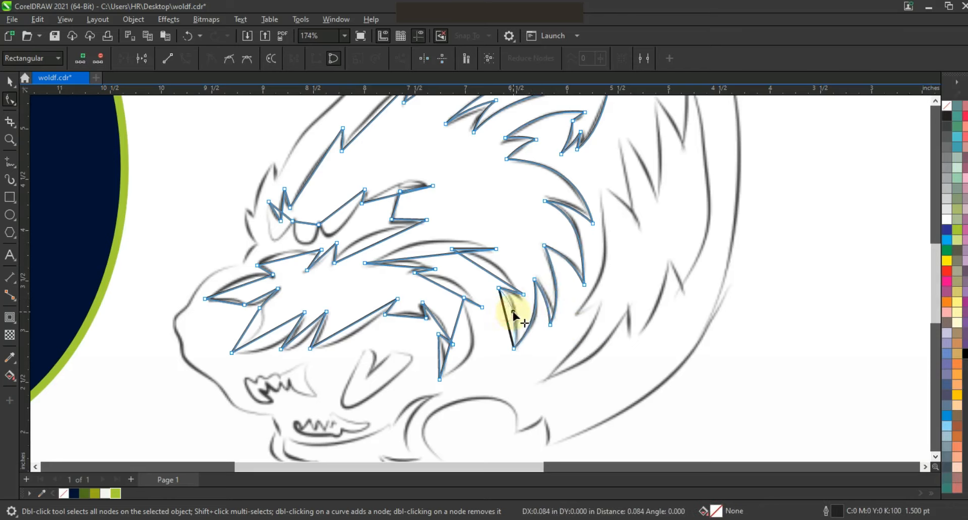
drag(491, 274, 496, 267)
drag(432, 260, 429, 245)
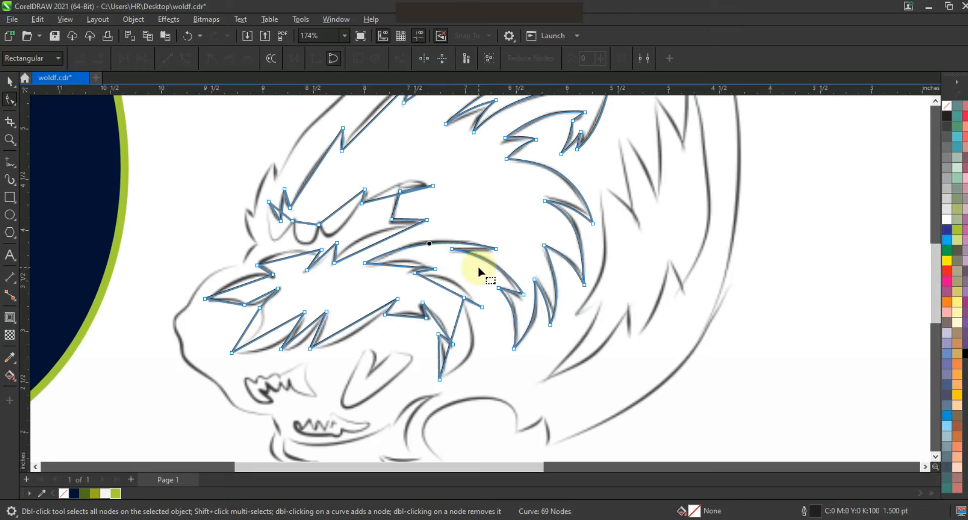
Bend the forehead fur, brow tufts and upper eye segments of the inner face shape to match the sketched curves
click(10, 140)
key(F3)
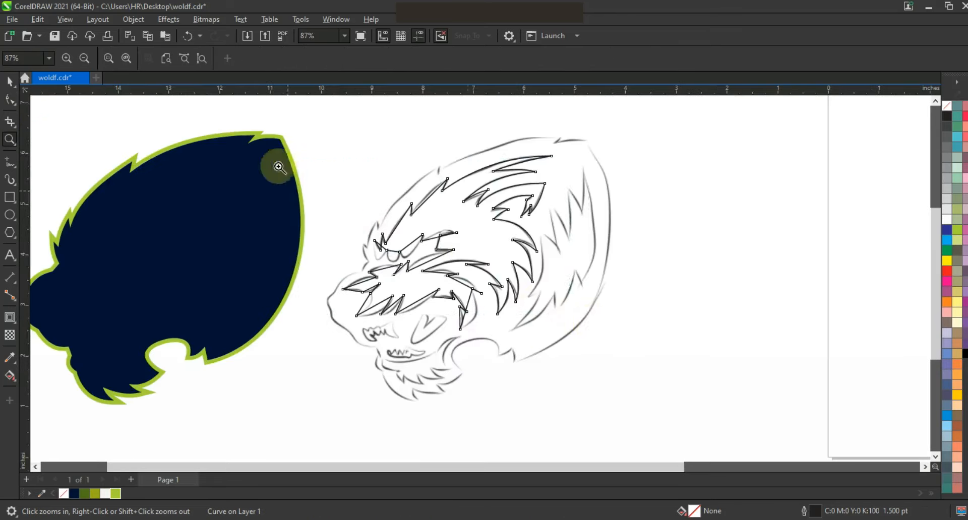
drag(291, 157, 596, 322)
click(11, 102)
drag(443, 182, 434, 173)
drag(385, 225, 375, 228)
drag(332, 289, 389, 326)
drag(413, 279, 407, 317)
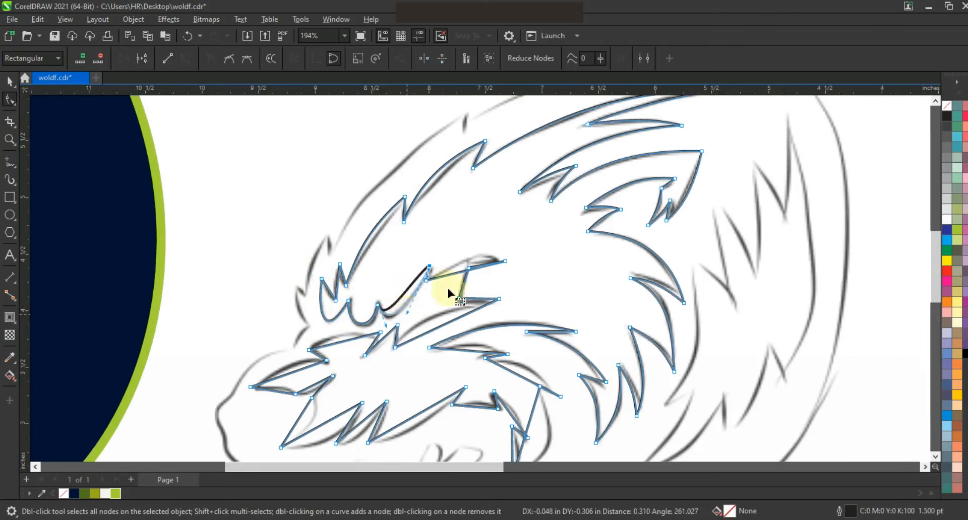
Bend the segments around the eye corner, the nose bridge and the muzzle fur to follow the sketch
drag(462, 271, 484, 264)
drag(444, 325, 432, 319)
drag(478, 298, 478, 297)
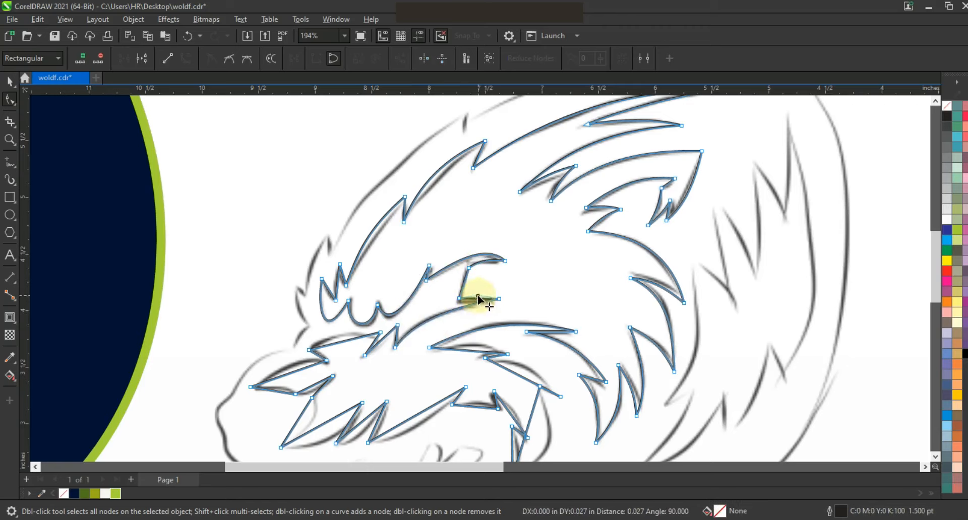
click(379, 345)
drag(342, 344, 377, 342)
drag(295, 372, 377, 423)
drag(485, 298, 487, 299)
Bend the remaining cheek fur and mouth corner segments of the inner face shape to match the sketched curves
key(F3)
click(10, 140)
drag(354, 210, 687, 375)
click(10, 99)
drag(453, 283, 454, 272)
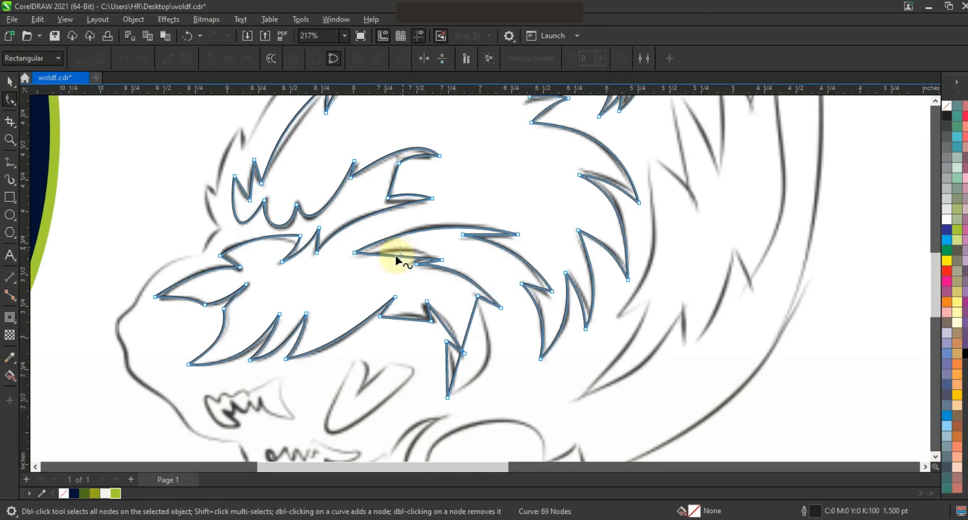
drag(395, 255, 398, 251)
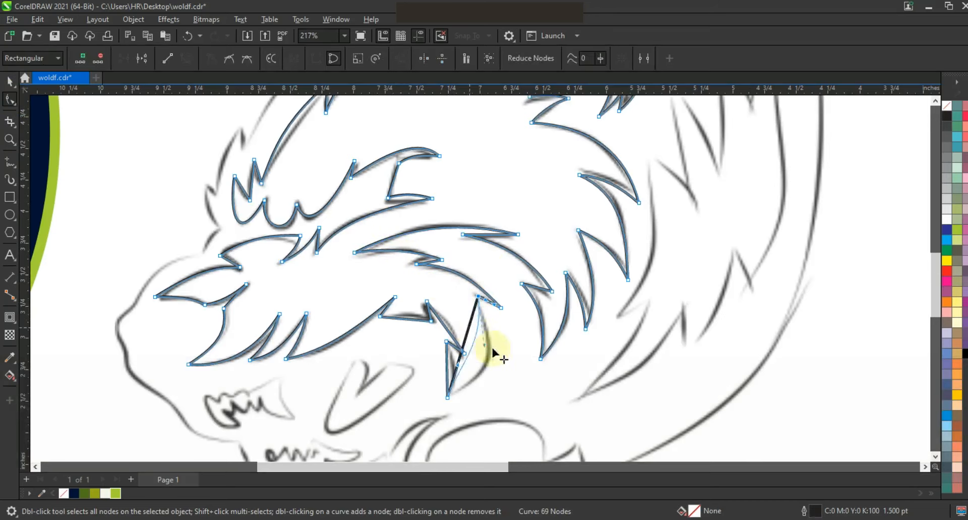
drag(492, 349, 473, 377)
click(451, 372)
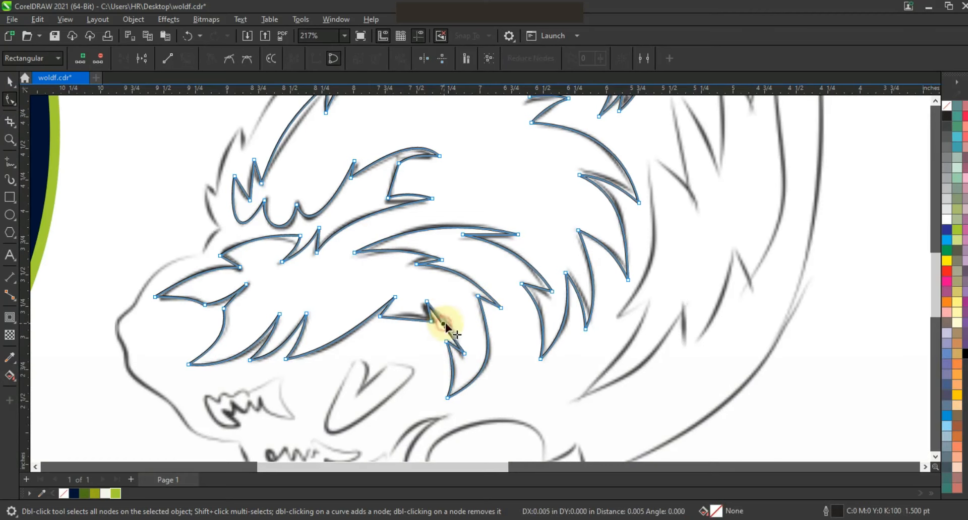
click(407, 315)
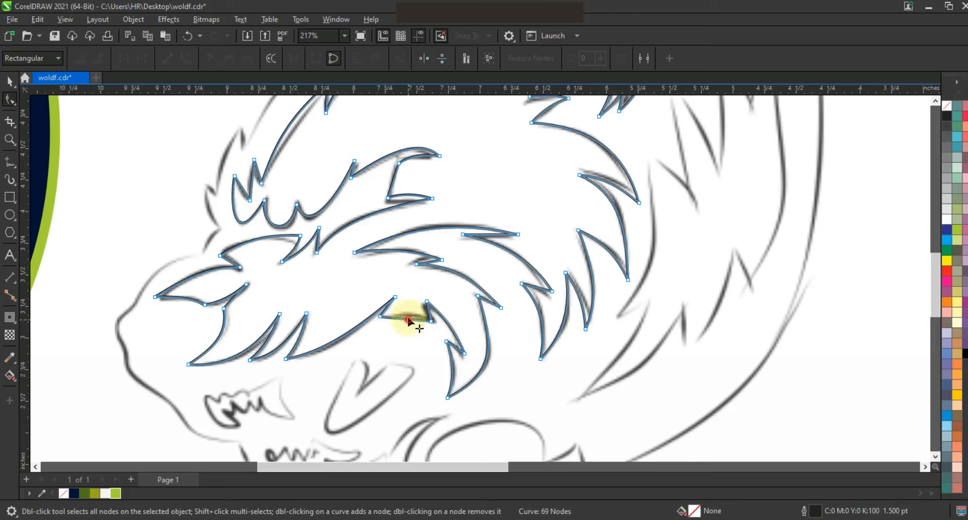
drag(408, 322, 410, 315)
drag(482, 336, 483, 335)
Fill the finished inner face shape with dark green R80 G113 B26
click(10, 85)
key(F3)
click(84, 494)
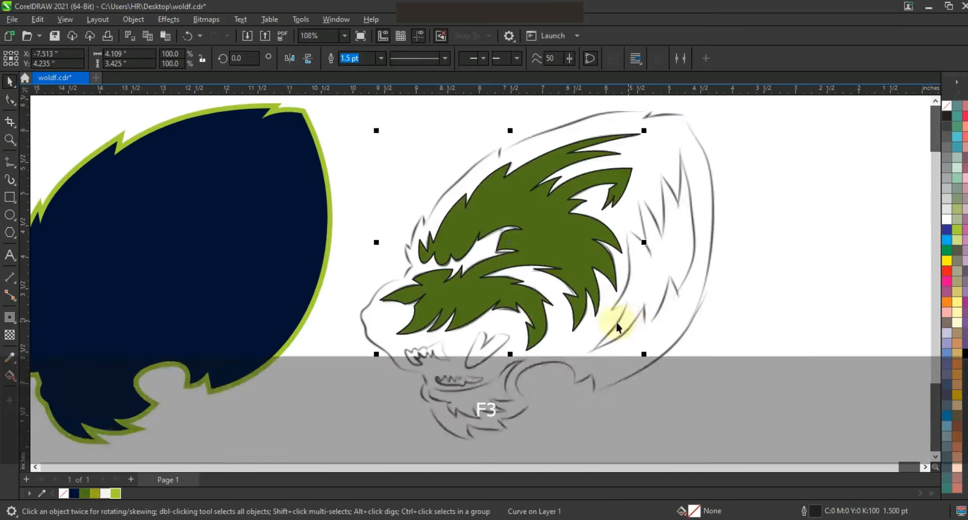
Move the green face shape onto the navy silhouette and remove its outline
key(F3)
ctrl+click(408, 292)
drag(406, 293, 404, 295)
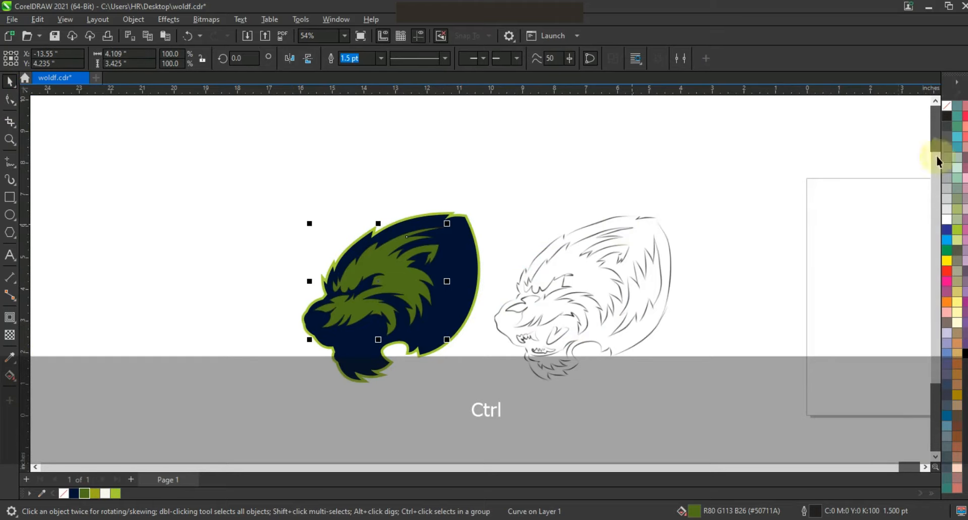
right_click(947, 107)
click(933, 116)
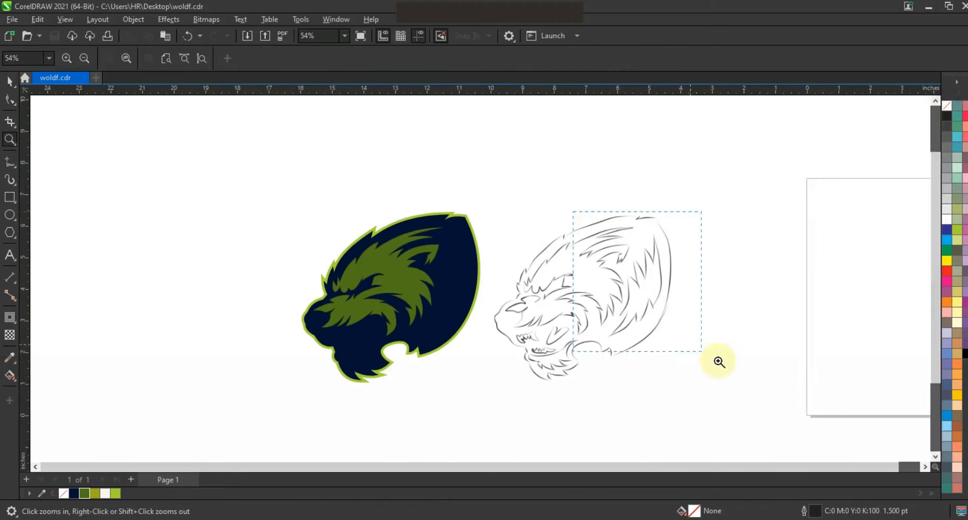
Trace the jagged mane fur behind the ear and cheek with straight segments as a closed 14-node shape
drag(719, 362, 719, 361)
click(9, 164)
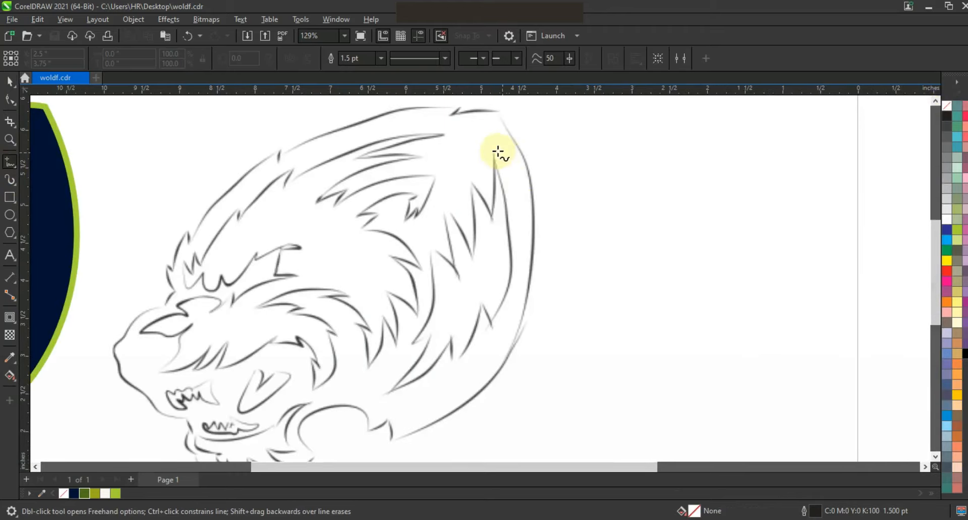
click(493, 329)
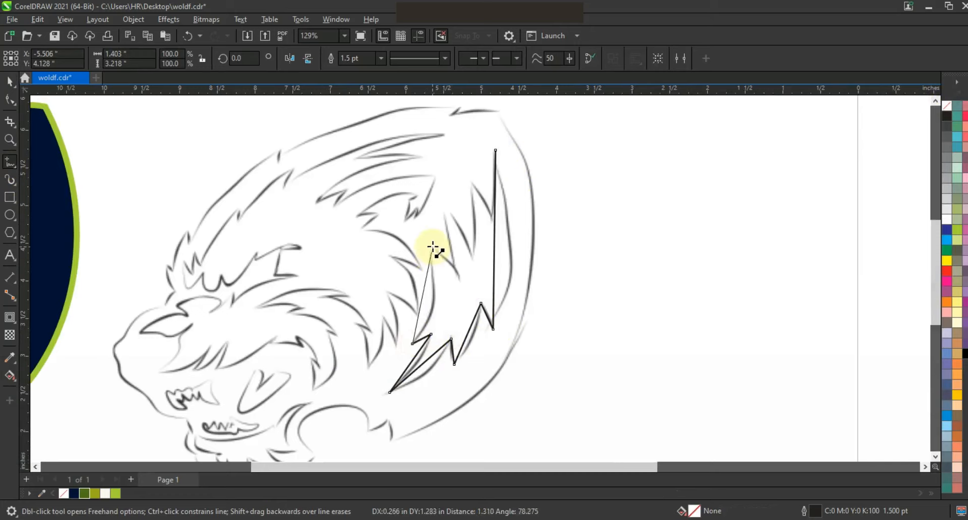
click(457, 275)
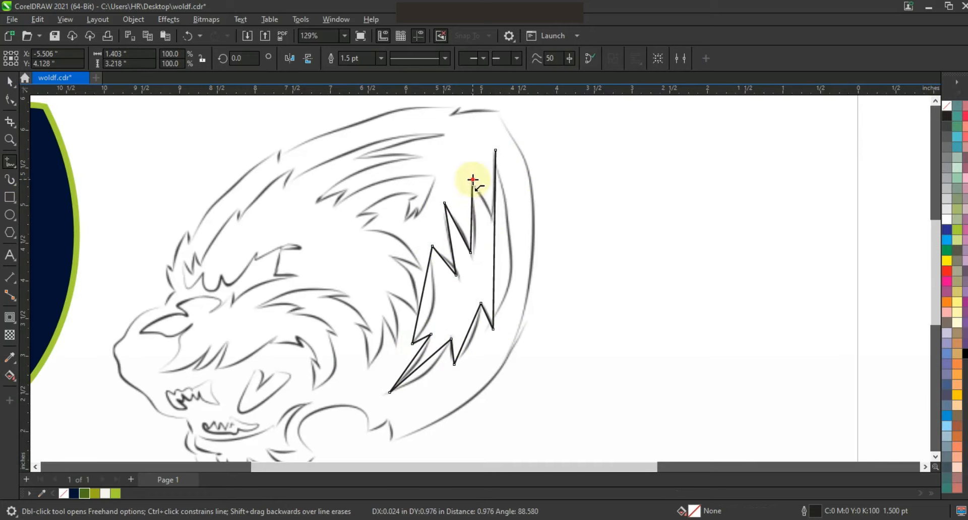
double_click(488, 217)
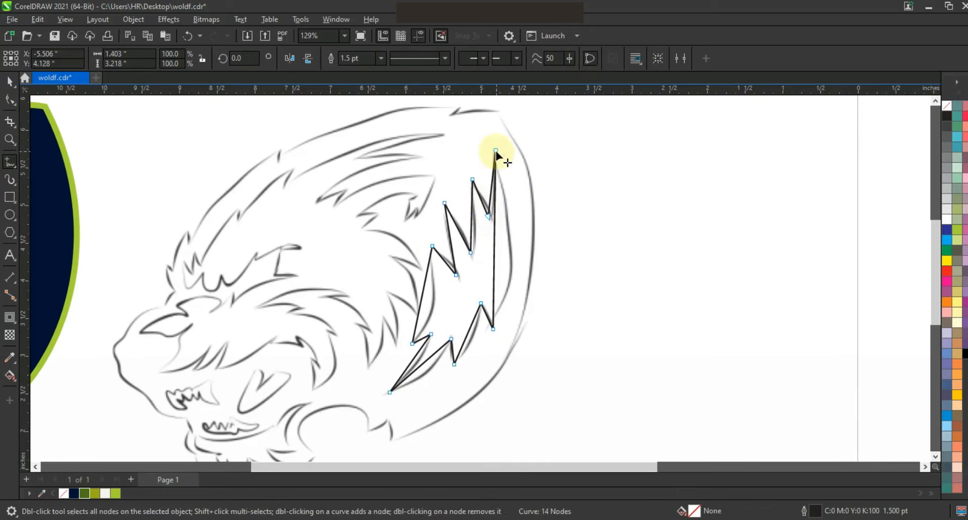
Convert all segments of the mane fur shape to curves and bend them to follow the sketched strands
key(F10)
drag(270, 119, 563, 401)
click(183, 60)
drag(493, 260, 511, 262)
drag(472, 328, 476, 331)
drag(431, 361, 427, 362)
drag(420, 306, 429, 311)
drag(471, 228, 475, 229)
drag(481, 197, 482, 197)
drag(451, 246, 453, 246)
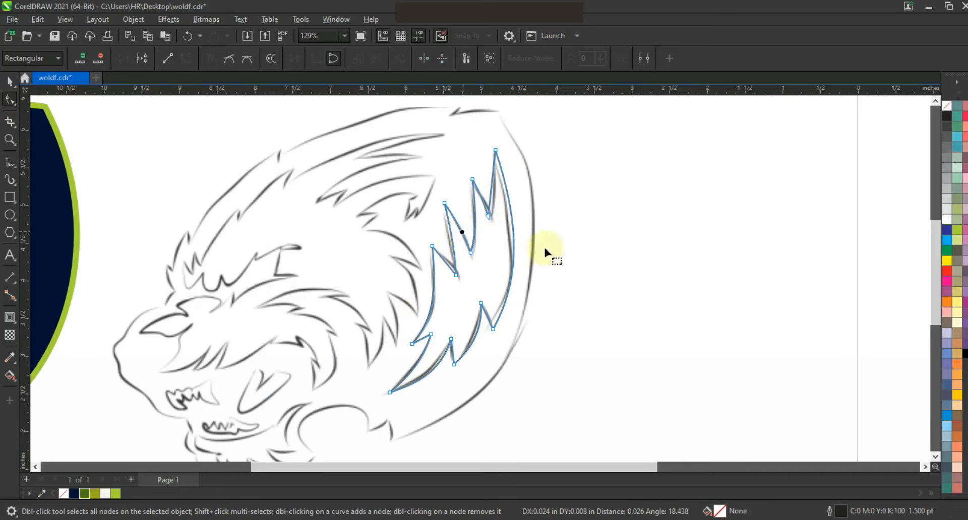
Fill the mane fur shape with dark green, place it on the navy silhouette and remove its outline
key(space)
click(84, 494)
scroll(611, 287, down, 2)
drag(465, 291, 327, 297)
right_click(946, 105)
click(932, 114)
click(646, 215)
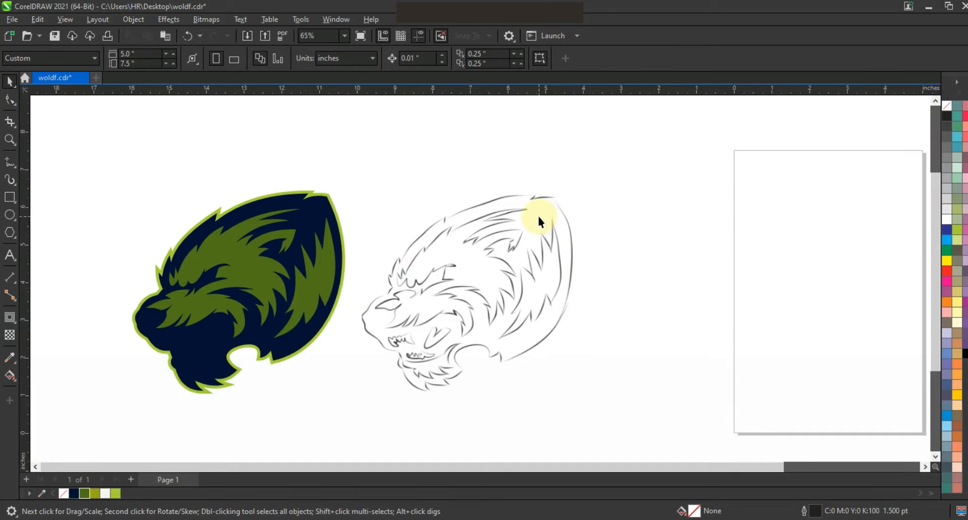
Trace the lower jaw and its chin fur tufts with straight segments as a closed shape
click(19, 141)
right_click(497, 272)
drag(413, 265, 535, 337)
drag(528, 384, 527, 385)
key(F5)
click(553, 364)
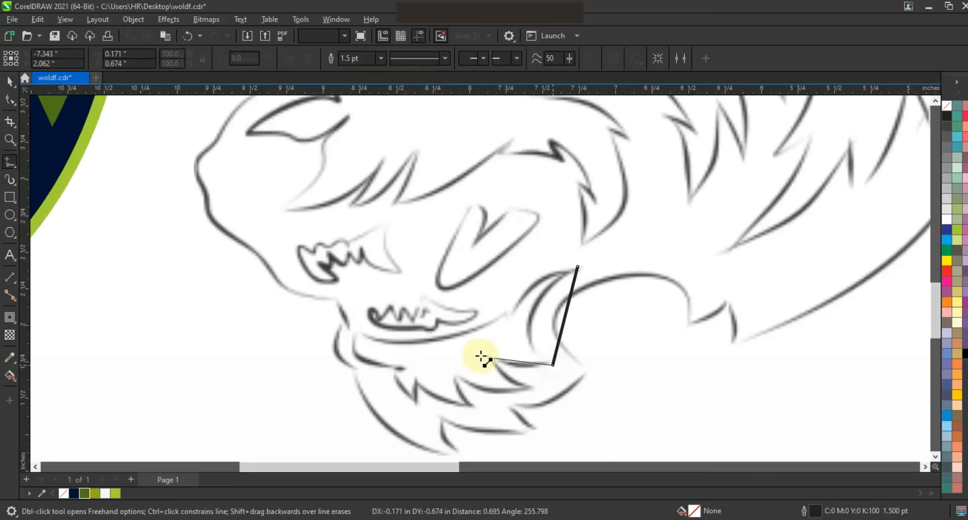
click(478, 355)
click(453, 376)
click(415, 377)
click(406, 370)
click(355, 333)
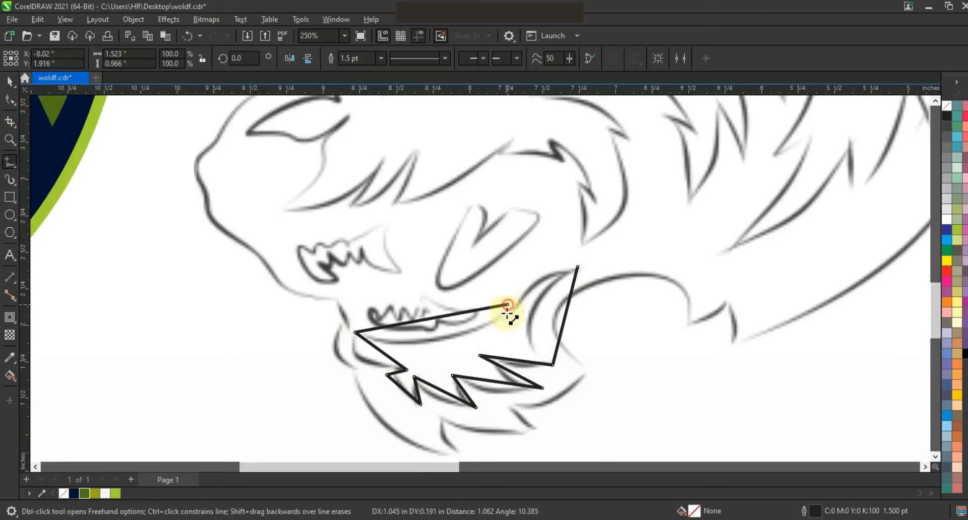
click(577, 267)
Convert the lower jaw shape's segments to curves and bend them to match the sketched jaw and tufts
click(10, 99)
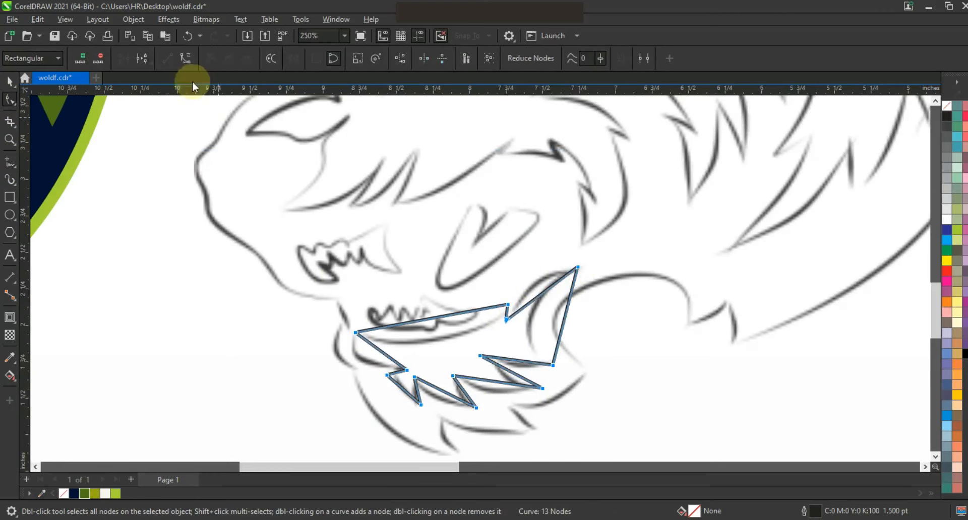
drag(538, 296, 528, 285)
drag(565, 347, 547, 380)
drag(521, 330, 543, 286)
drag(522, 367, 403, 388)
drag(381, 352, 486, 338)
drag(404, 392, 406, 393)
Fill the lower jaw shape with dark green R80 G113 B26 and move it onto the navy silhouette
click(84, 493)
key(space)
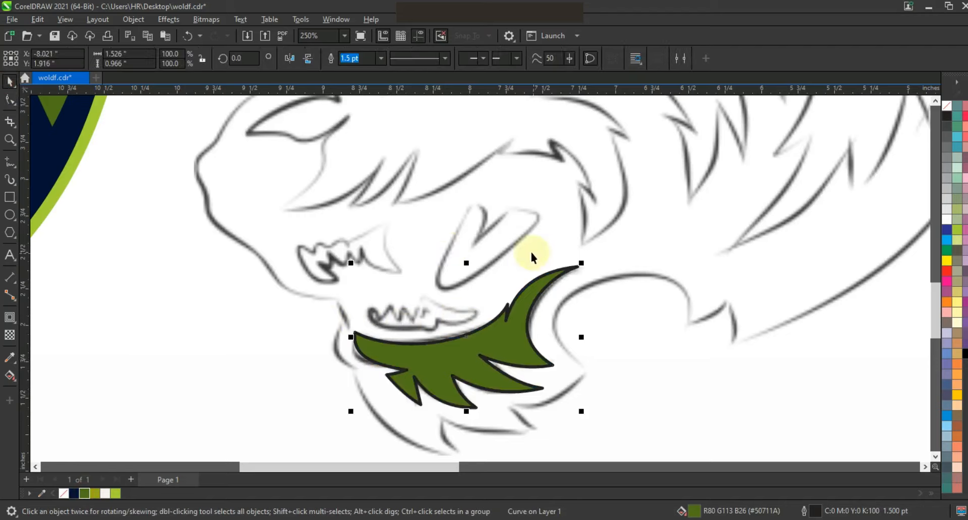
key(F3)
key(F3)
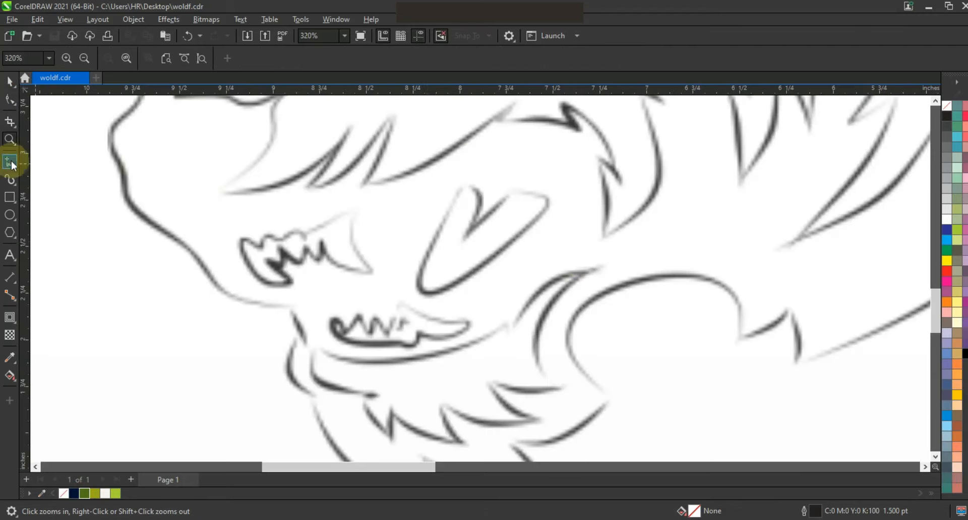
Trace the heart-shaped tongue inside the mouth with straight segments as a closed five-node shape
click(10, 162)
click(460, 185)
double_click(468, 234)
double_click(429, 292)
click(459, 187)
Bend the tongue's segments into smooth curves along the sketch and delete the extra node on its front edge
key(F10)
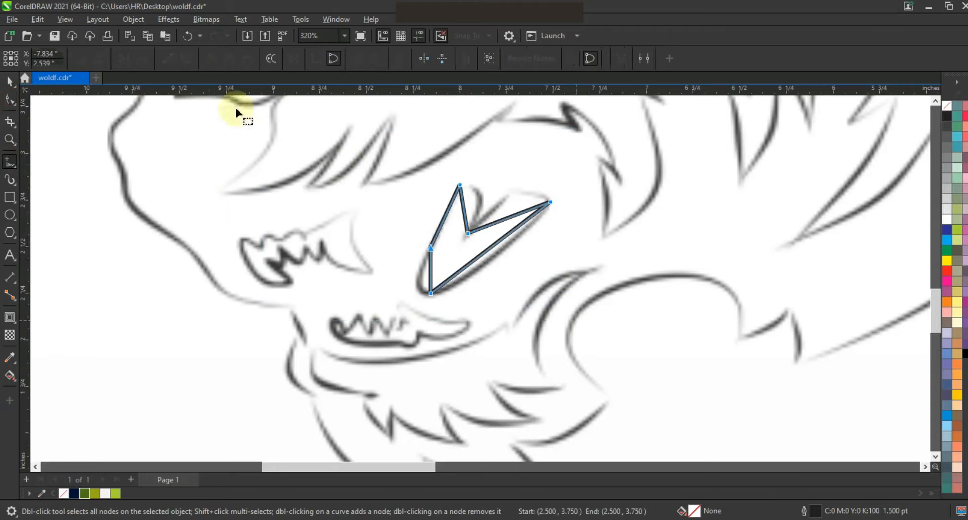
drag(477, 256, 416, 295)
drag(463, 207, 466, 188)
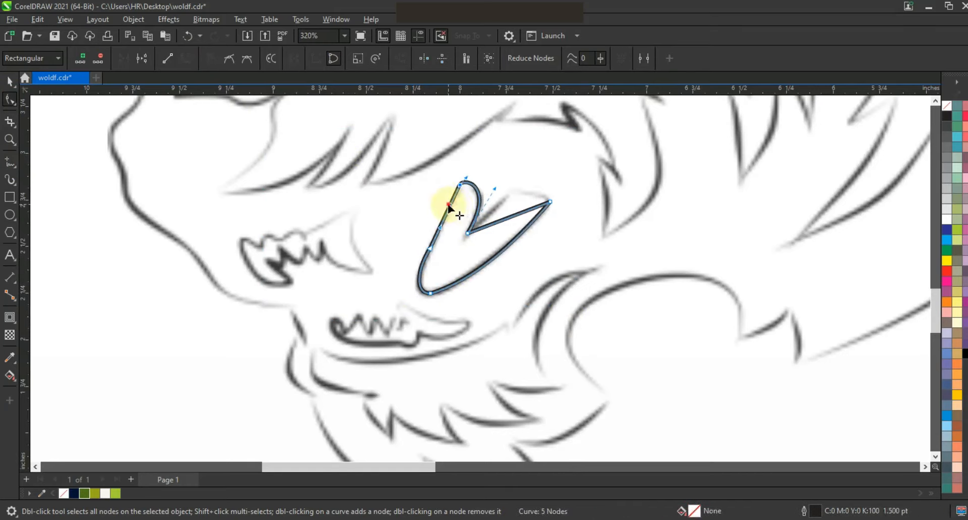
drag(499, 217, 519, 189)
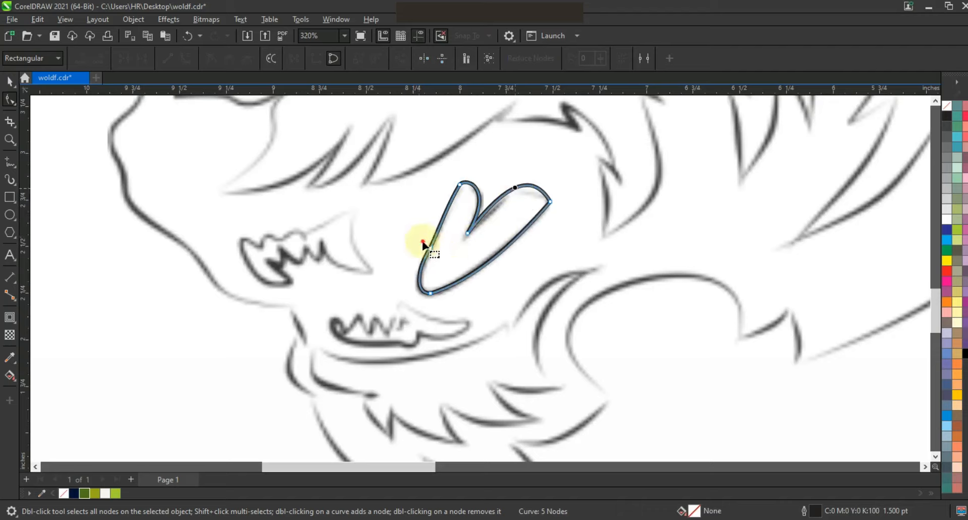
click(429, 246)
key(Delete)
drag(430, 241, 425, 242)
drag(500, 252, 525, 242)
Fill the tongue shape with red
click(10, 81)
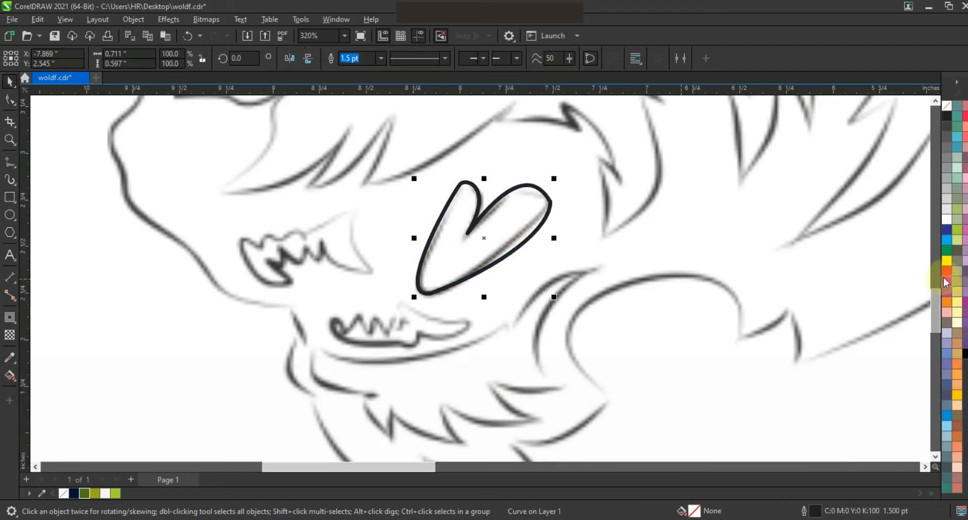
click(947, 271)
key(Escape)
Trace the upper teeth and gum line with straight segments as a closed shape
click(257, 216)
click(10, 161)
drag(356, 147, 234, 190)
key(space)
click(233, 188)
double_click(198, 199)
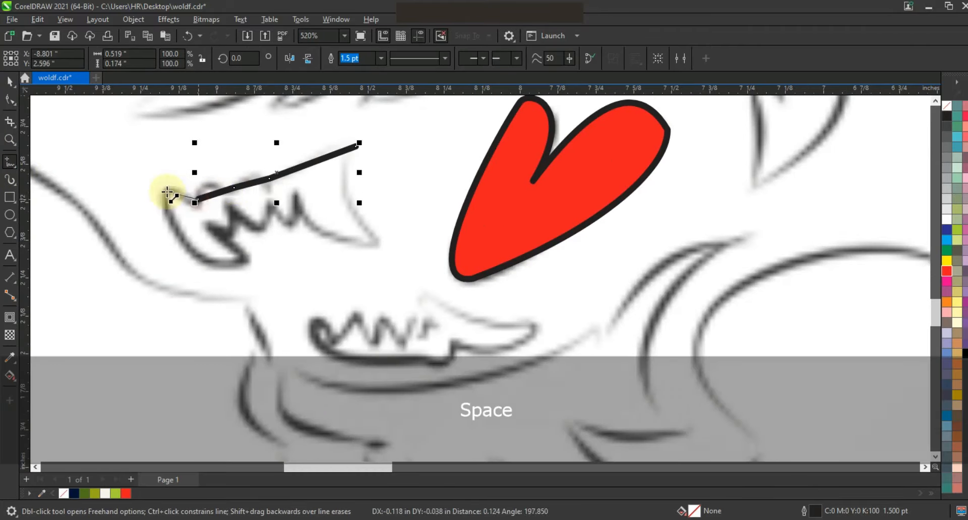
double_click(166, 192)
double_click(247, 266)
double_click(210, 219)
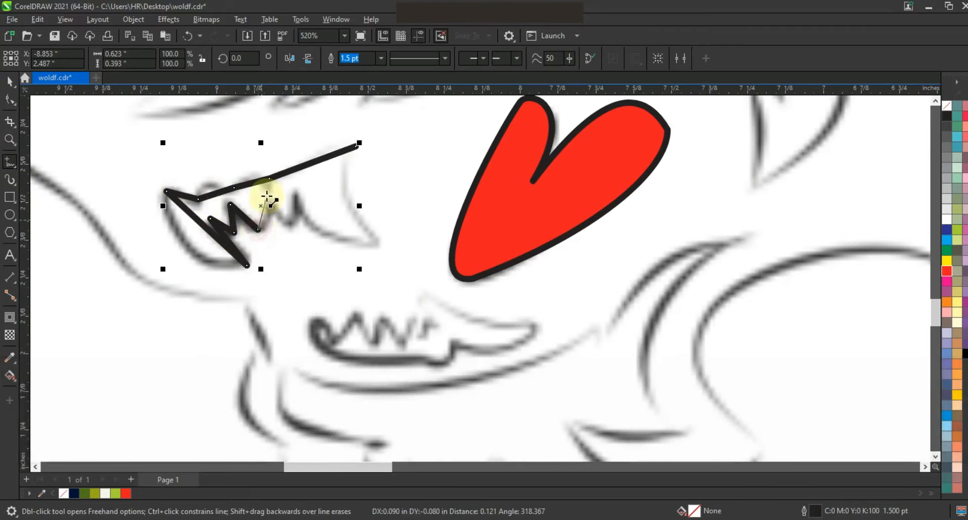
double_click(382, 248)
click(357, 147)
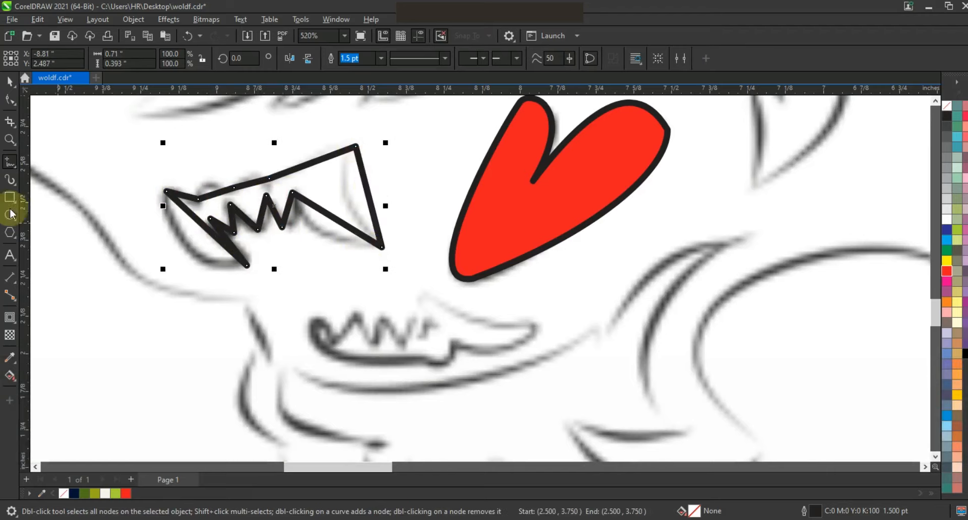
Bend the upper teeth shape's segments into curves that follow the sketched fangs and gum bumps
double_click(10, 99)
drag(204, 231, 230, 222)
drag(244, 217, 321, 230)
drag(372, 209, 352, 211)
drag(327, 156, 323, 144)
double_click(253, 183)
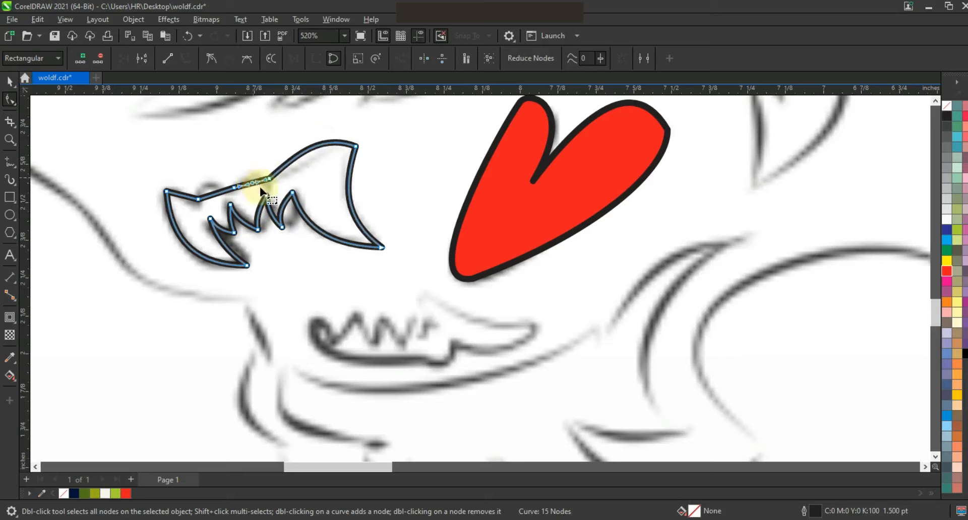
key(ctrl+z)
drag(252, 182, 249, 176)
Trace the lower teeth and gum line with straight segments as a closed shape
click(9, 161)
click(314, 316)
click(331, 340)
click(357, 313)
click(374, 343)
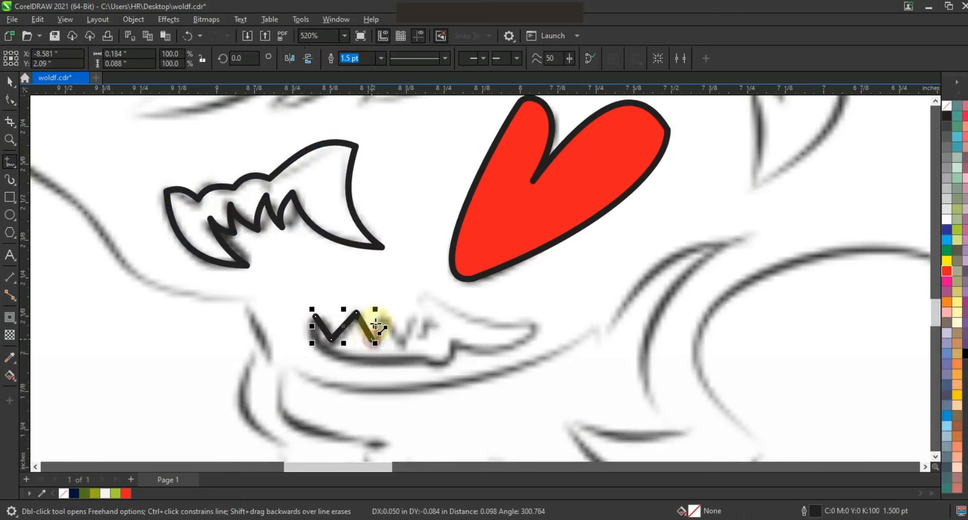
click(410, 314)
click(434, 326)
click(426, 295)
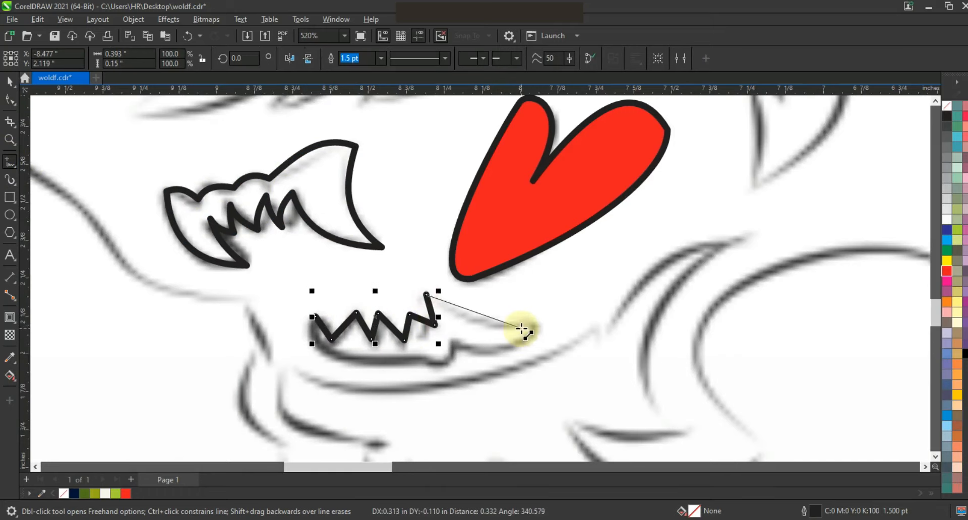
click(542, 333)
click(452, 341)
click(420, 356)
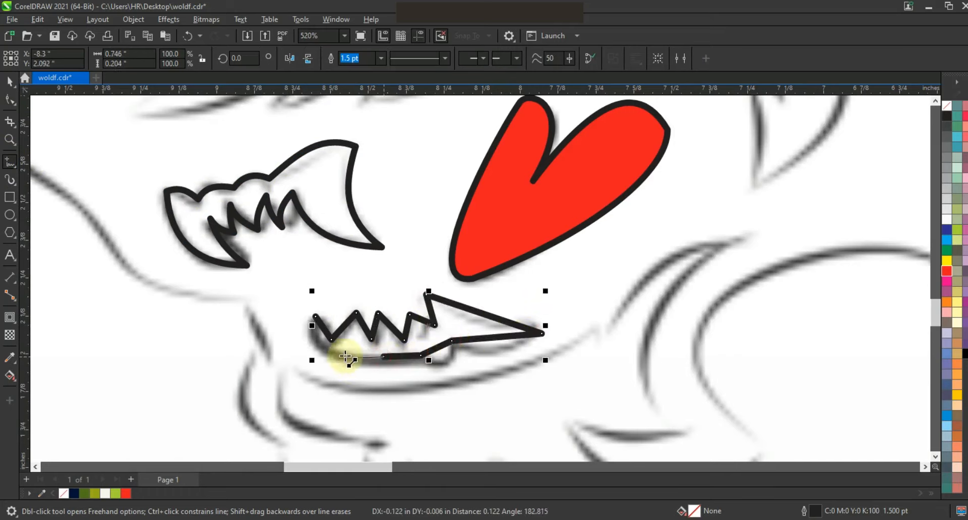
click(315, 319)
Convert the lower teeth shape's segments to curves and bend them along the sketched fangs and gum bumps
click(9, 99)
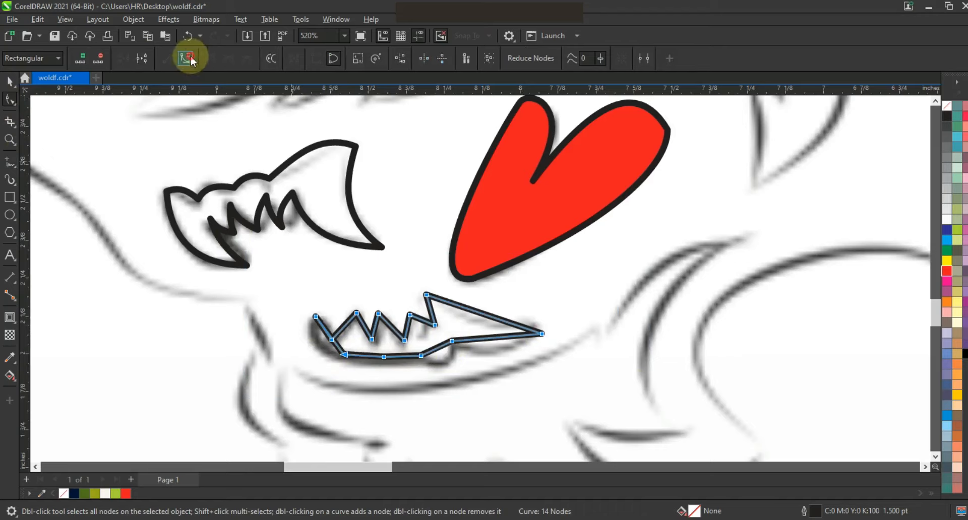
drag(338, 346, 491, 352)
click(401, 359)
drag(483, 313, 480, 321)
drag(421, 321, 421, 327)
drag(407, 328, 354, 331)
click(9, 80)
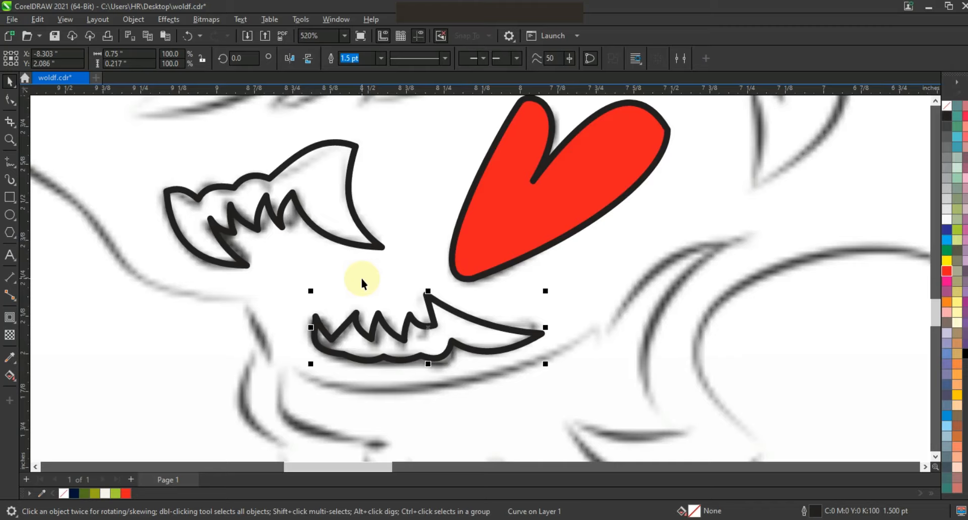
Fill both teeth shapes with white and remove the outlines from the teeth and tongue
key(F3)
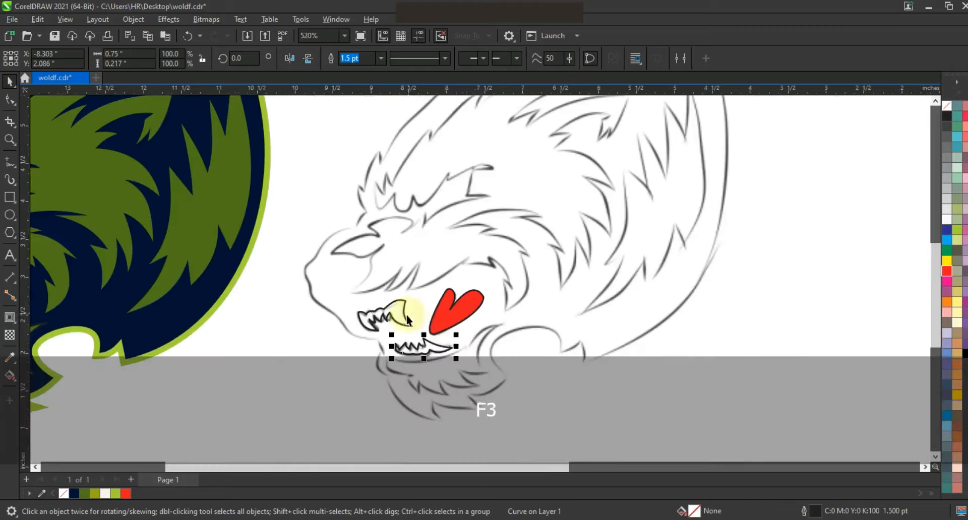
shift+click(378, 320)
key(F3)
key(Escape)
right_click(946, 106)
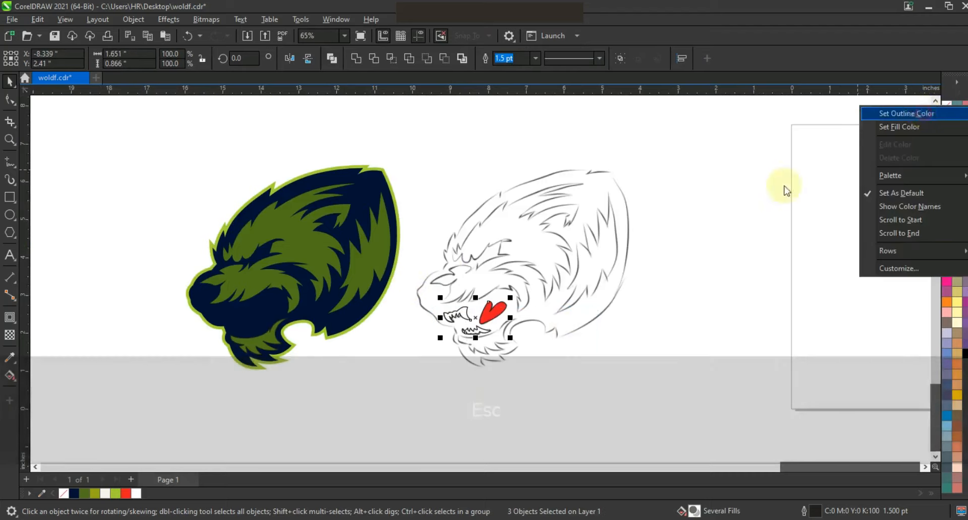
click(926, 113)
Move the teeth and tongue into the coloured wolf's open mouth and fill the tongue with dark green
drag(485, 312, 255, 312)
click(409, 299)
key(F3)
click(10, 139)
drag(255, 135, 577, 300)
key(space)
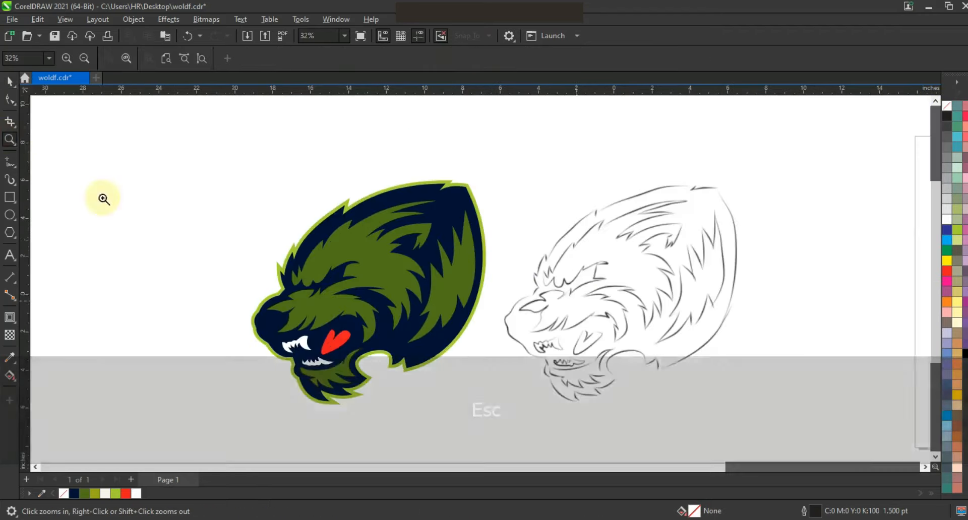
click(337, 344)
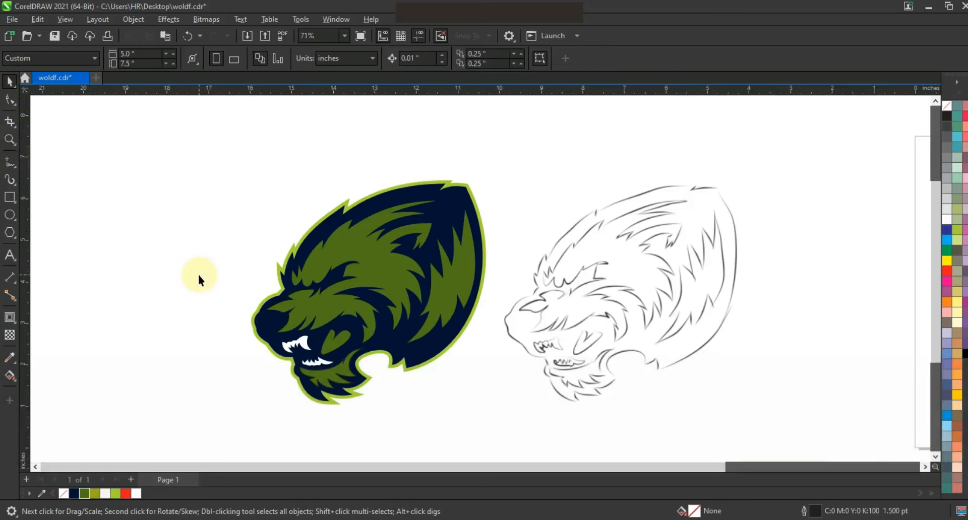
Draw a zigzag guide line of straight segments across the green fur shape on the back of the head
click(10, 140)
drag(212, 163, 732, 403)
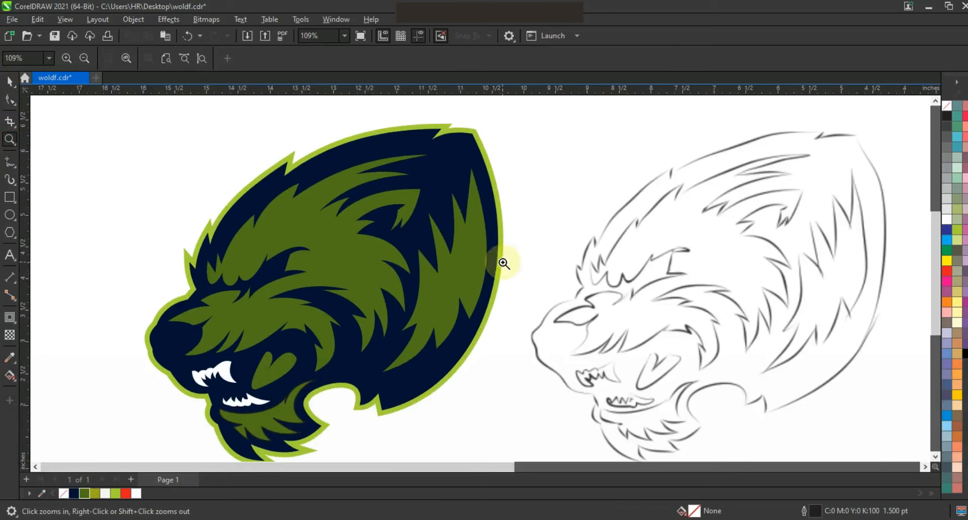
click(9, 162)
click(411, 244)
double_click(440, 317)
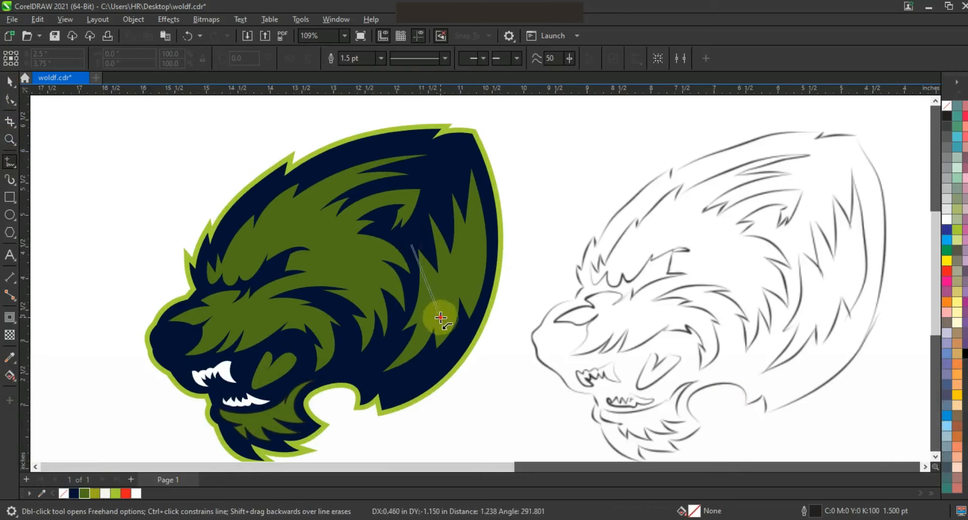
click(449, 265)
double_click(467, 292)
double_click(467, 241)
double_click(477, 268)
click(484, 192)
Convert the zigzag guide line's segments to curves and bend them into fur-like points
key(F10)
drag(524, 340, 395, 174)
click(186, 59)
drag(480, 240, 457, 274)
drag(444, 291, 433, 285)
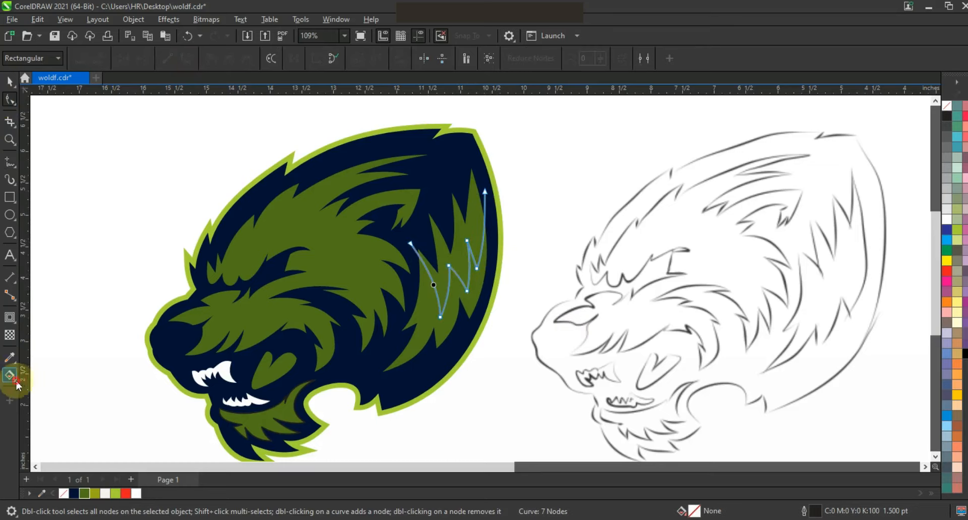
Smart-fill the back fur area above the zigzag with olive and delete the guide line
click(15, 381)
click(53, 389)
click(438, 280)
click(9, 83)
click(95, 494)
click(522, 384)
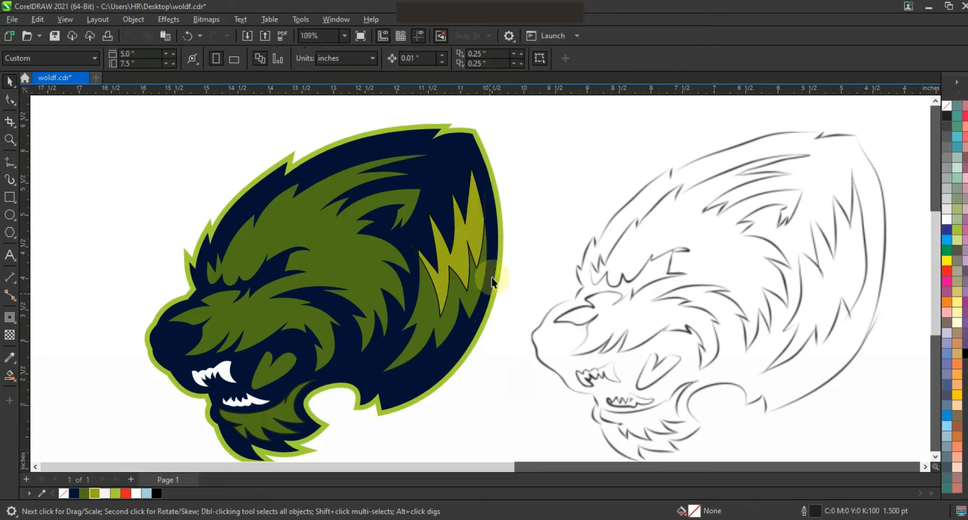
click(413, 247)
key(Delete)
Remove the outlines from the olive highlight and the green fur shape beneath it
click(439, 276)
shift+click(427, 324)
right_click(946, 107)
click(746, 116)
scroll(551, 215, down, 1)
key(Escape)
Draw a guide line just inside the ear's outer edge and bend its segments to follow the ear's curve
click(10, 140)
drag(278, 166, 716, 377)
drag(228, 137, 618, 296)
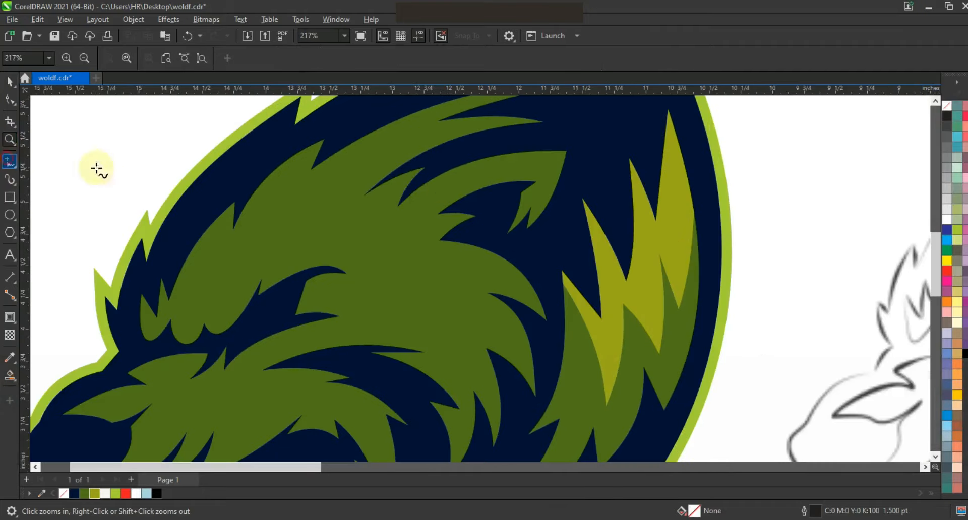
click(10, 161)
click(426, 166)
double_click(399, 206)
double_click(555, 160)
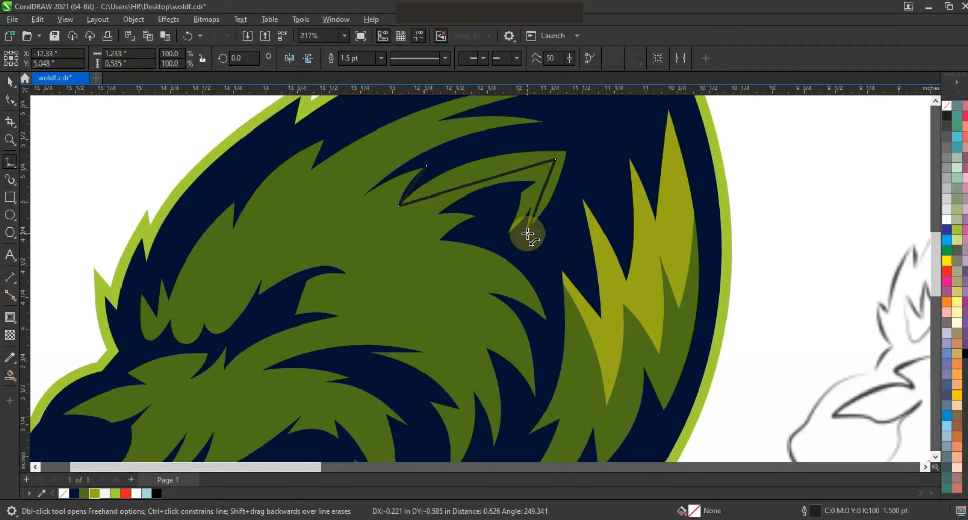
click(527, 234)
click(11, 99)
drag(480, 182, 482, 168)
drag(544, 190, 546, 192)
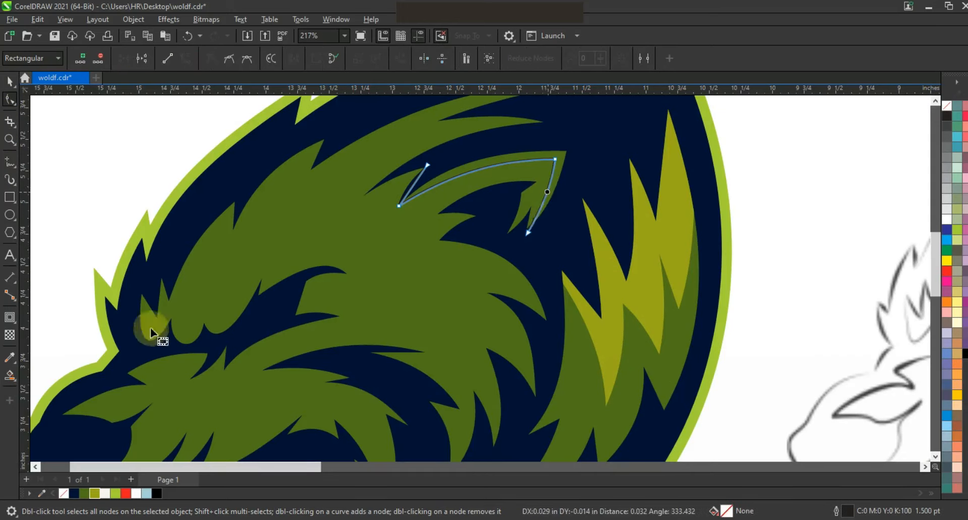
Smart-fill the ear's outer rim with olive and no outline, and delete the guide line
click(10, 375)
click(553, 156)
click(9, 82)
click(95, 493)
click(530, 230)
key(Delete)
click(557, 163)
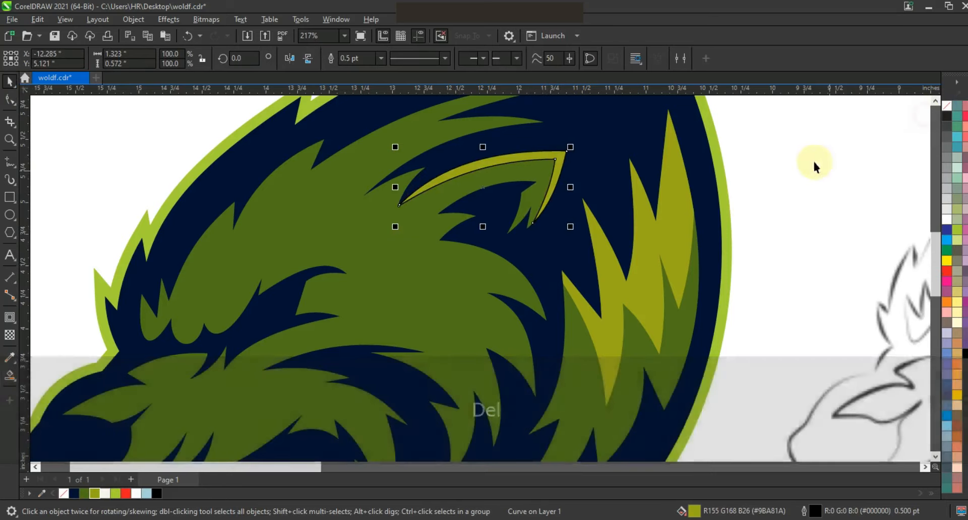
click(813, 160)
Draw a closed eye shape below the brow with a straight upper edge and a curved lower edge
key(F3)
key(z)
drag(421, 134, 672, 335)
drag(335, 184, 555, 313)
click(11, 162)
click(416, 262)
click(353, 313)
click(8, 104)
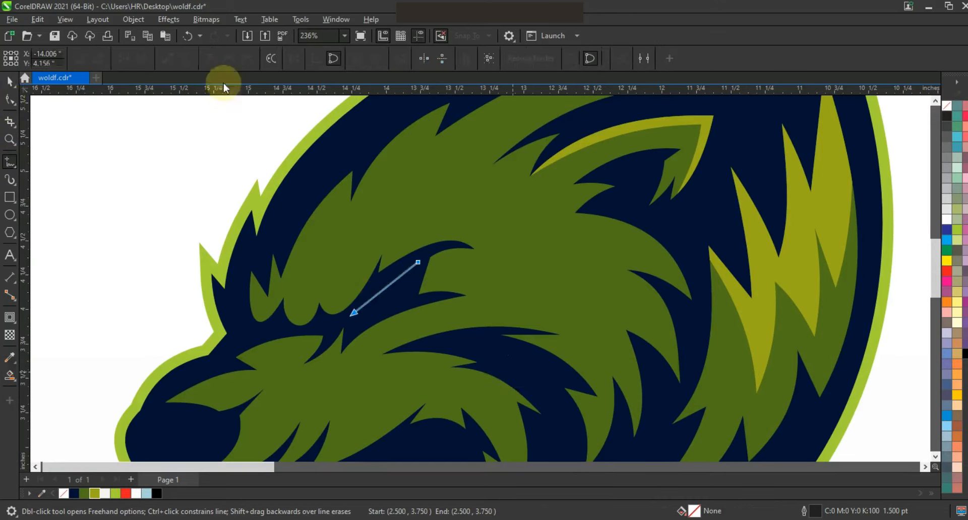
key(shift+F2)
key(F3)
drag(385, 251, 401, 273)
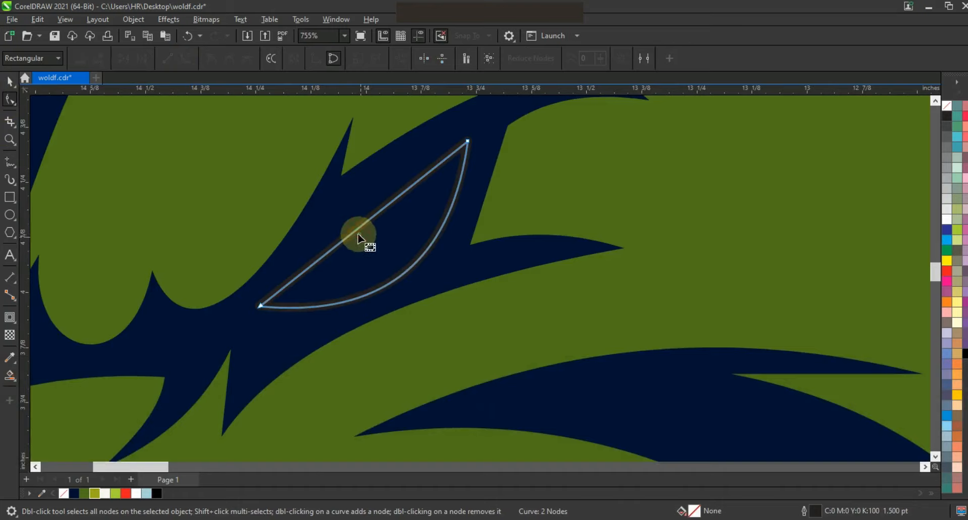
Draw a narrow closed triangle across the eye's upper edge, pointing down to its lower curve
click(10, 162)
click(366, 204)
click(363, 286)
click(324, 232)
click(366, 205)
Trim the eye shape with the triangle and delete the triangle
click(9, 82)
shift+click(460, 158)
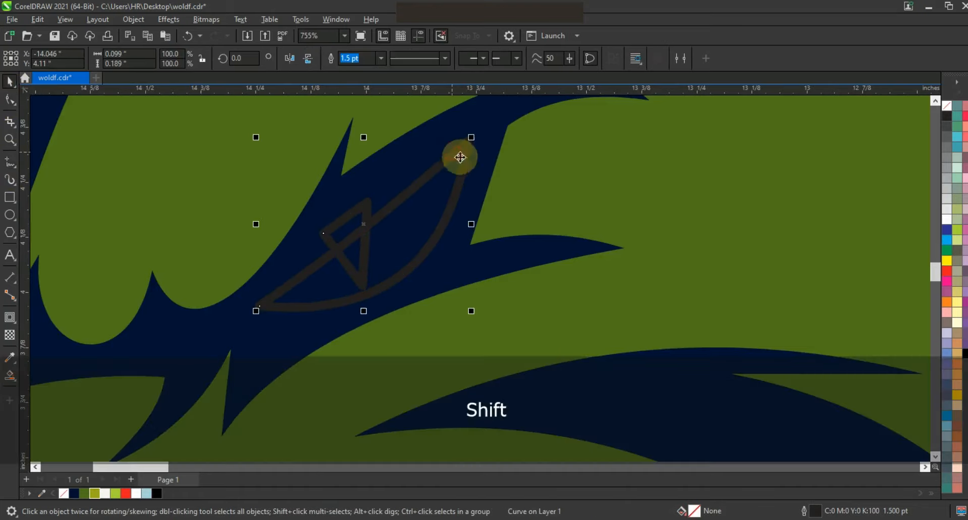
click(378, 59)
key(Escape)
click(367, 211)
key(Delete)
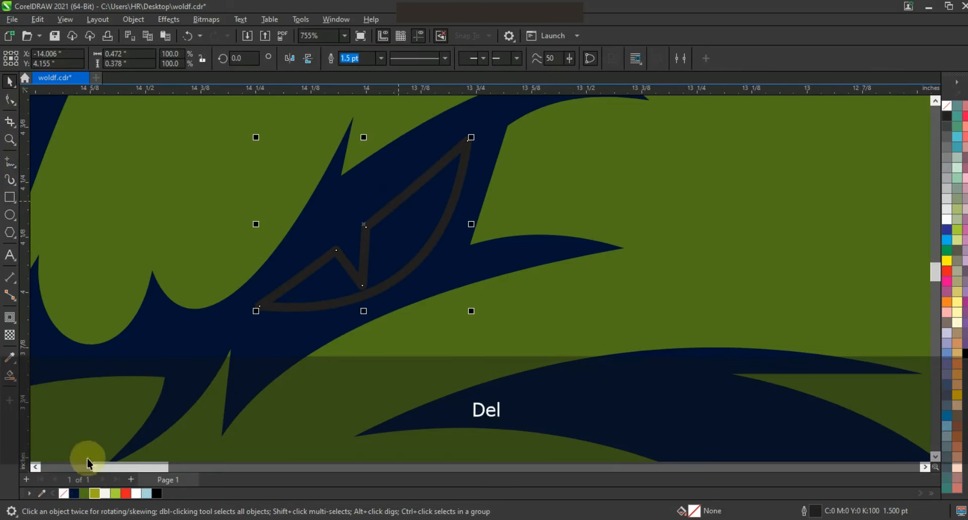
Fill the eye with Chartreuse and remove its outline
click(116, 494)
right_click(947, 105)
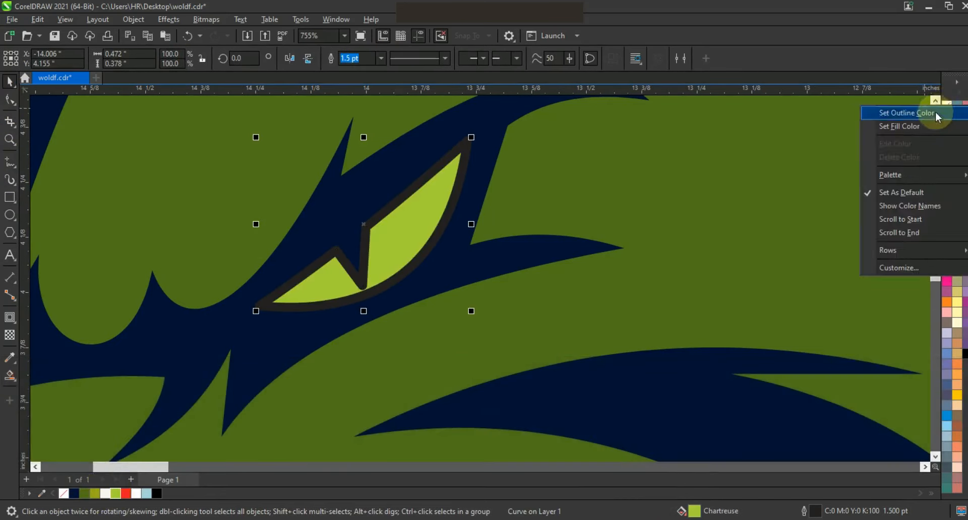
click(836, 112)
key(F3)
click(450, 230)
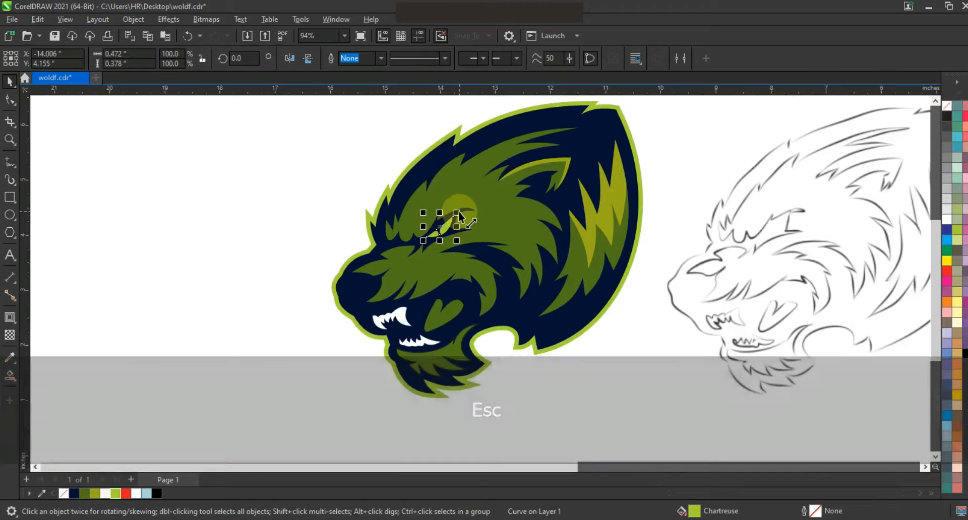
click(256, 191)
scroll(257, 193, down, 2)
key(Escape)
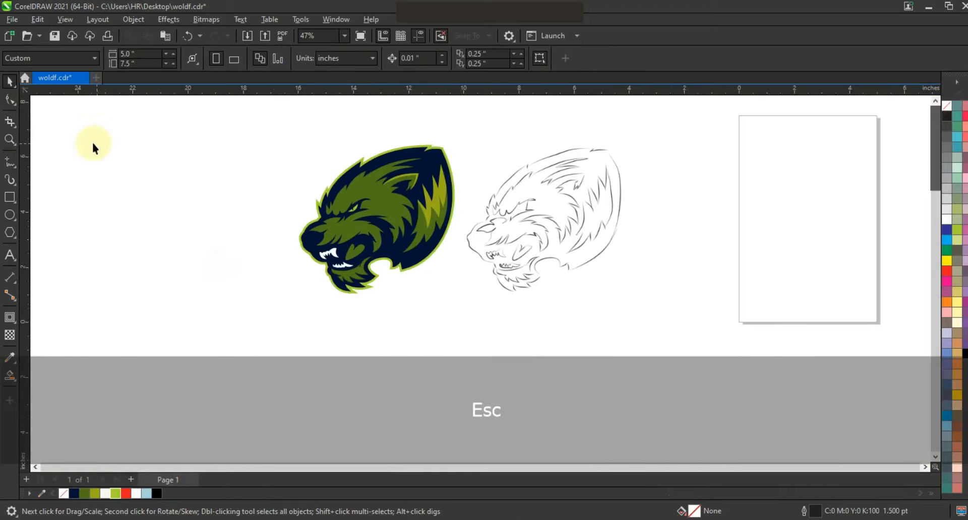
Draw a thin closed freehand highlight about 0.38 inch wide across the wolf's nose
click(10, 139)
drag(252, 124, 554, 353)
drag(246, 244, 512, 354)
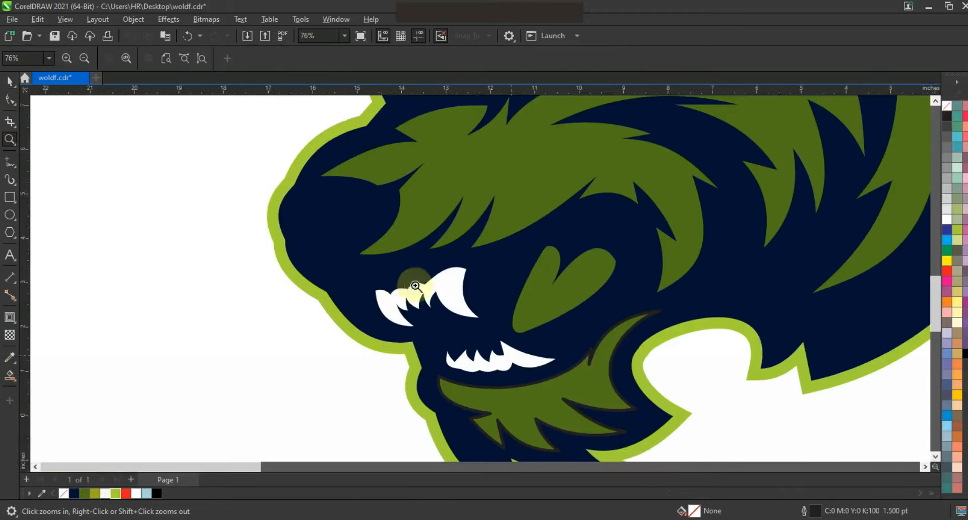
click(10, 202)
click(12, 165)
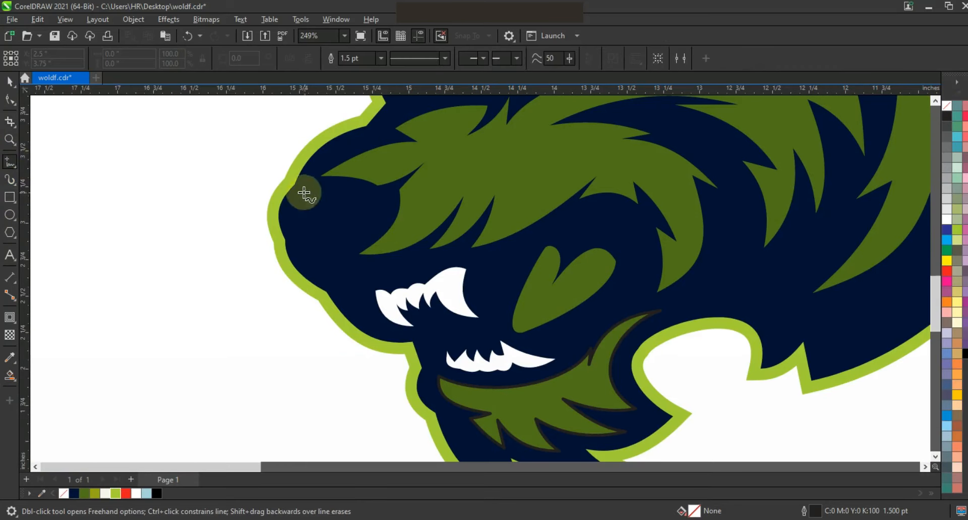
drag(353, 193, 301, 194)
key(space)
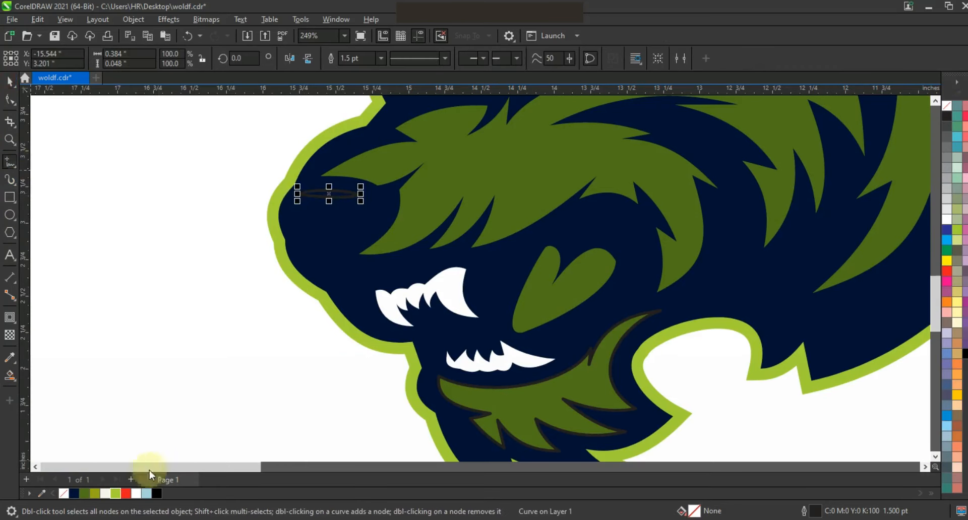
Fill the nose highlight with olive, remove its outline and slightly adjust its shape
click(96, 493)
right_click(948, 104)
click(169, 271)
click(335, 195)
drag(361, 194, 356, 197)
scroll(296, 238, down, 2)
click(228, 276)
key(Escape)
key(F4)
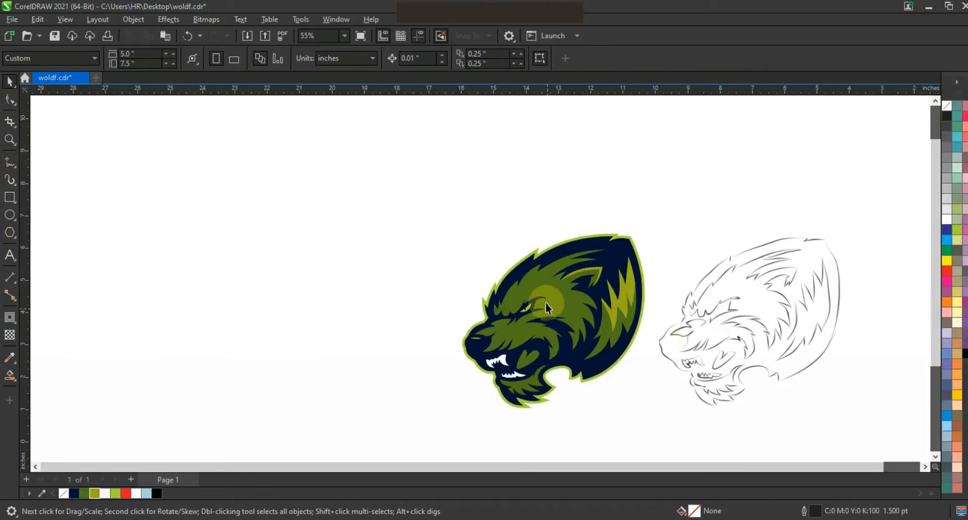
Duplicate the large green face fur shape beside the head and give the copy no fill and a black outline
click(570, 303)
drag(569, 303, 383, 307)
right_click(383, 307)
key(shift+F2)
click(946, 106)
right_click(946, 117)
Apply a one-step inside contour with a 0.123-inch offset to the copied fur shape
click(10, 317)
scroll(469, 249, down, 1)
drag(566, 263, 578, 266)
key(space)
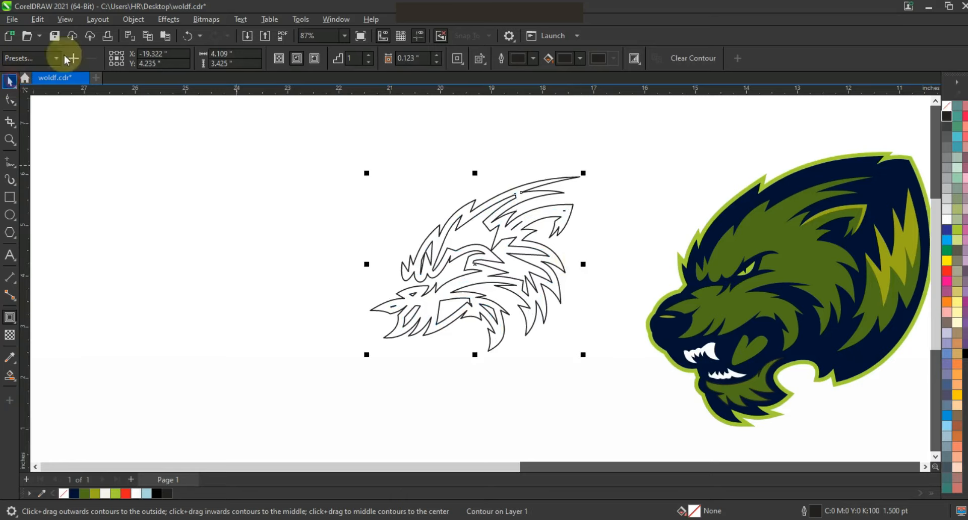
Break the contour apart from the copied fur shape and delete the outer shape
click(101, 19)
mouse_move(130, 20)
click(167, 301)
click(594, 237)
click(553, 228)
key(Delete)
Fill the remaining inner contour pieces with green and move them onto the wolf's face fur
drag(616, 166, 300, 398)
key(ctrl+z)
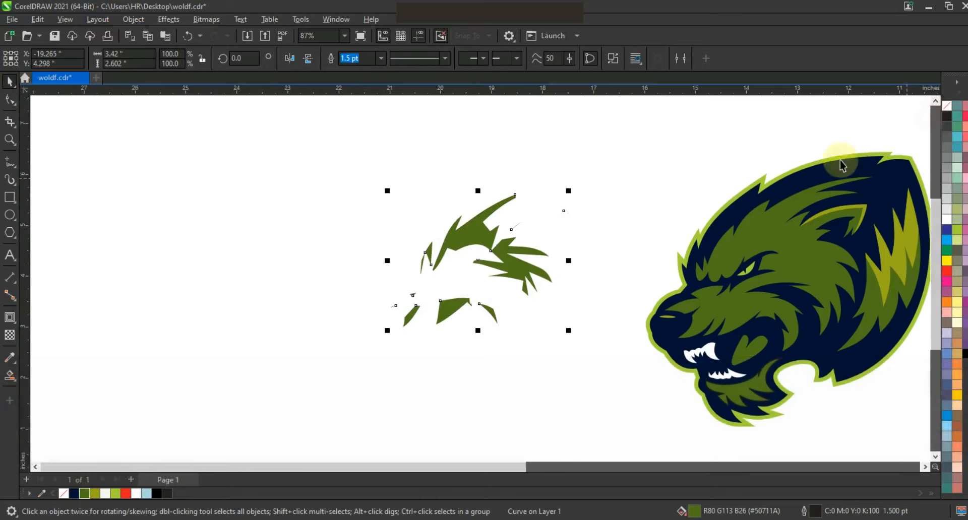
drag(496, 251, 775, 259)
drag(775, 259, 775, 259)
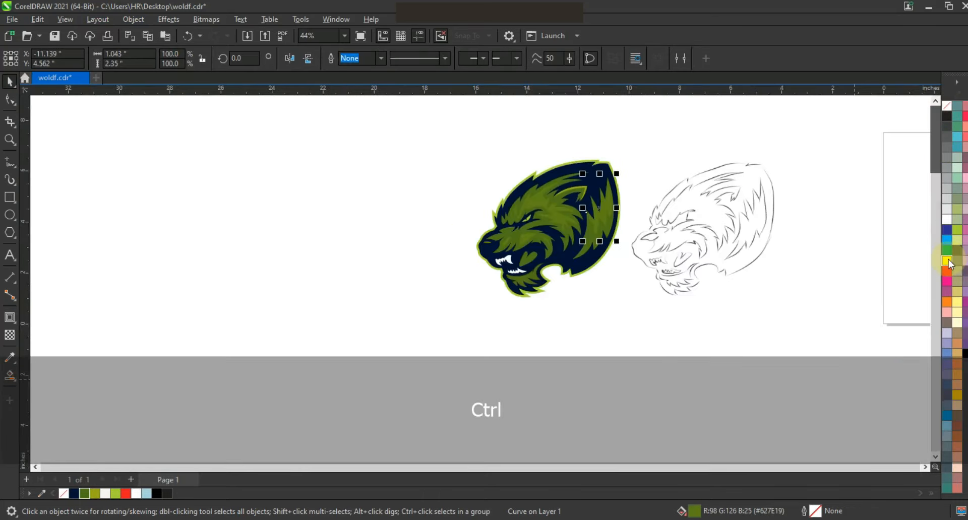
Add a tint of yellow to the highlight in the fur on the back of the head
ctrl+click(947, 262)
click(754, 281)
click(781, 348)
Fill the tongue in the wolf's mouth with red
click(521, 261)
click(947, 272)
click(370, 335)
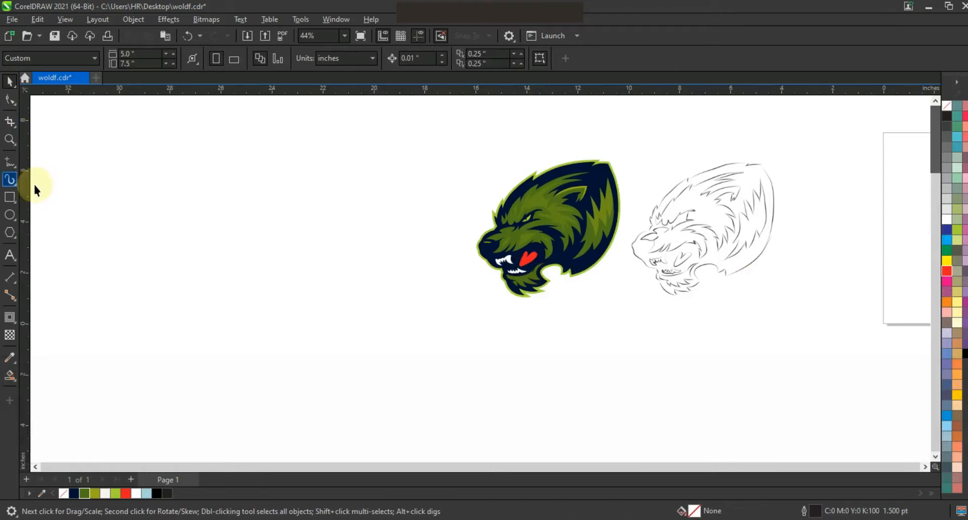
click(10, 140)
drag(799, 322, 804, 323)
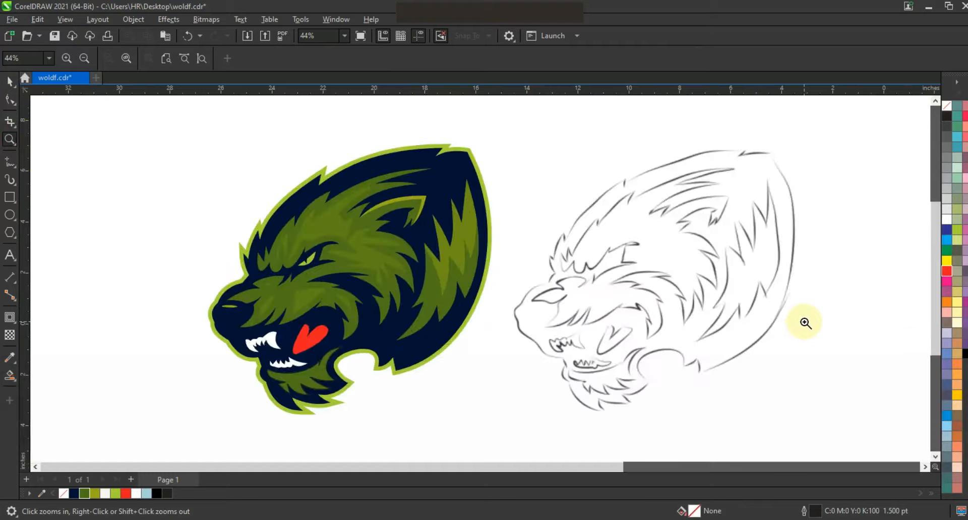